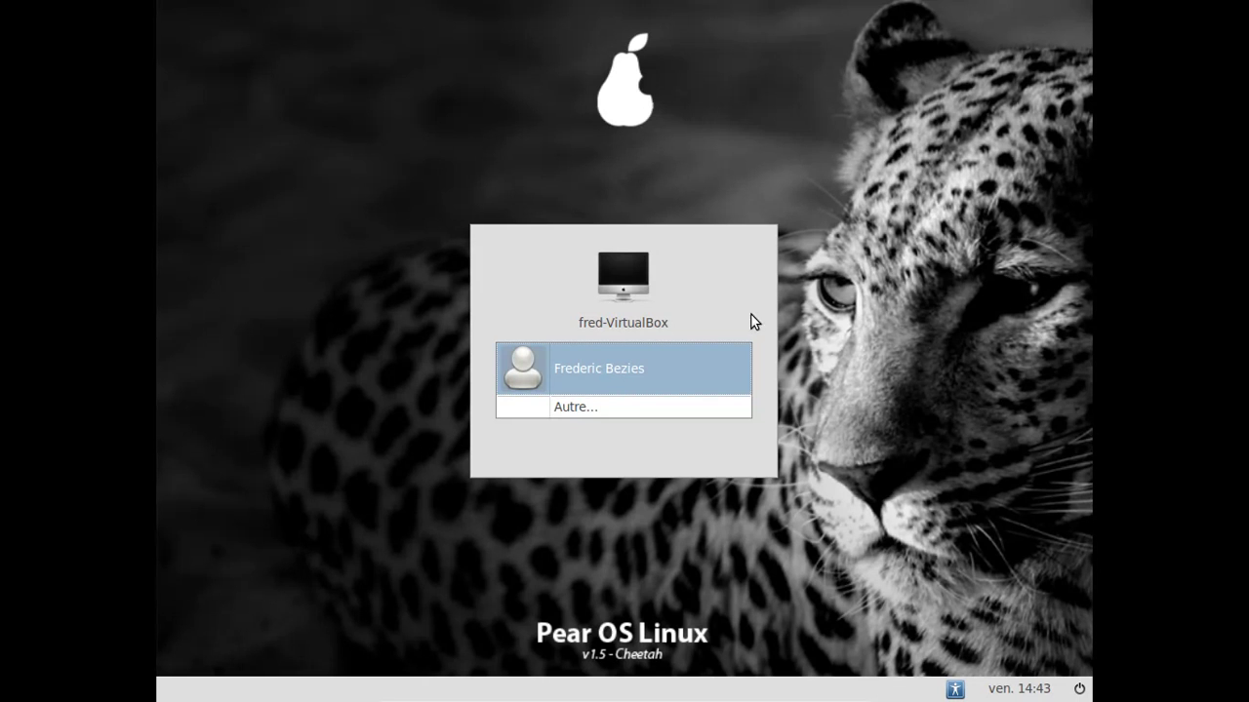
Step: Log in to the listed user's session by entering the account password
click(680, 363)
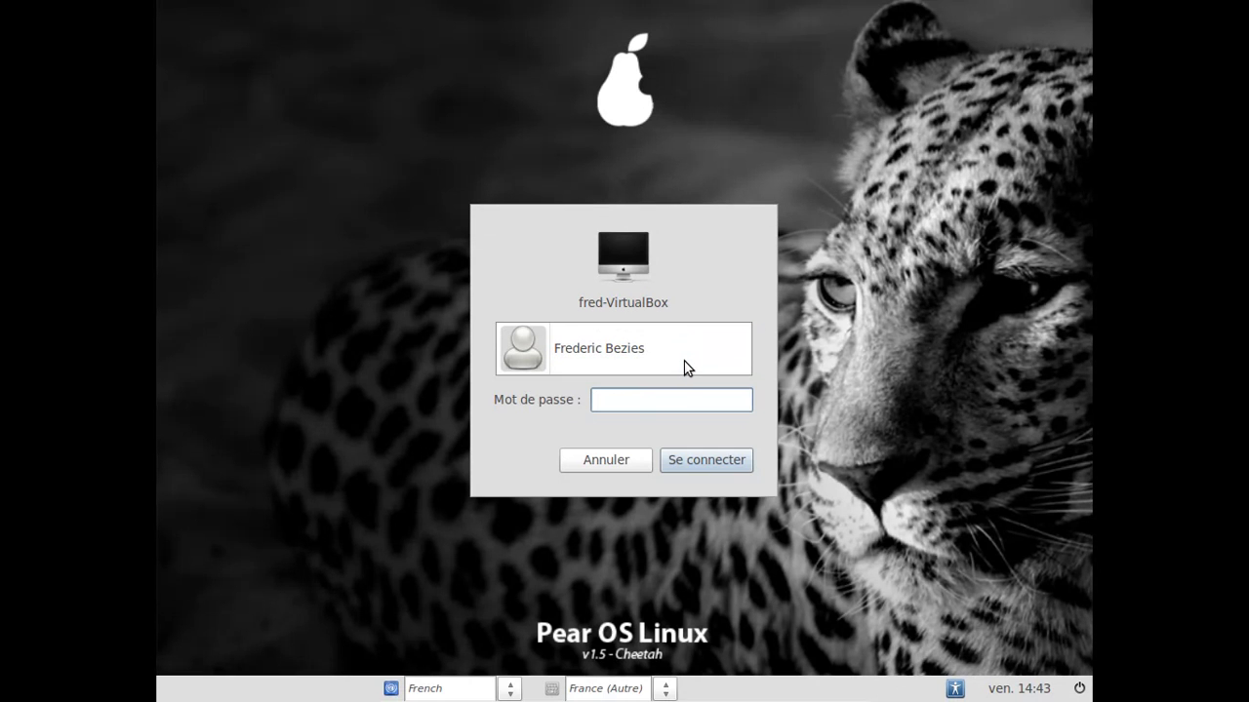
text(********)
key(Return)
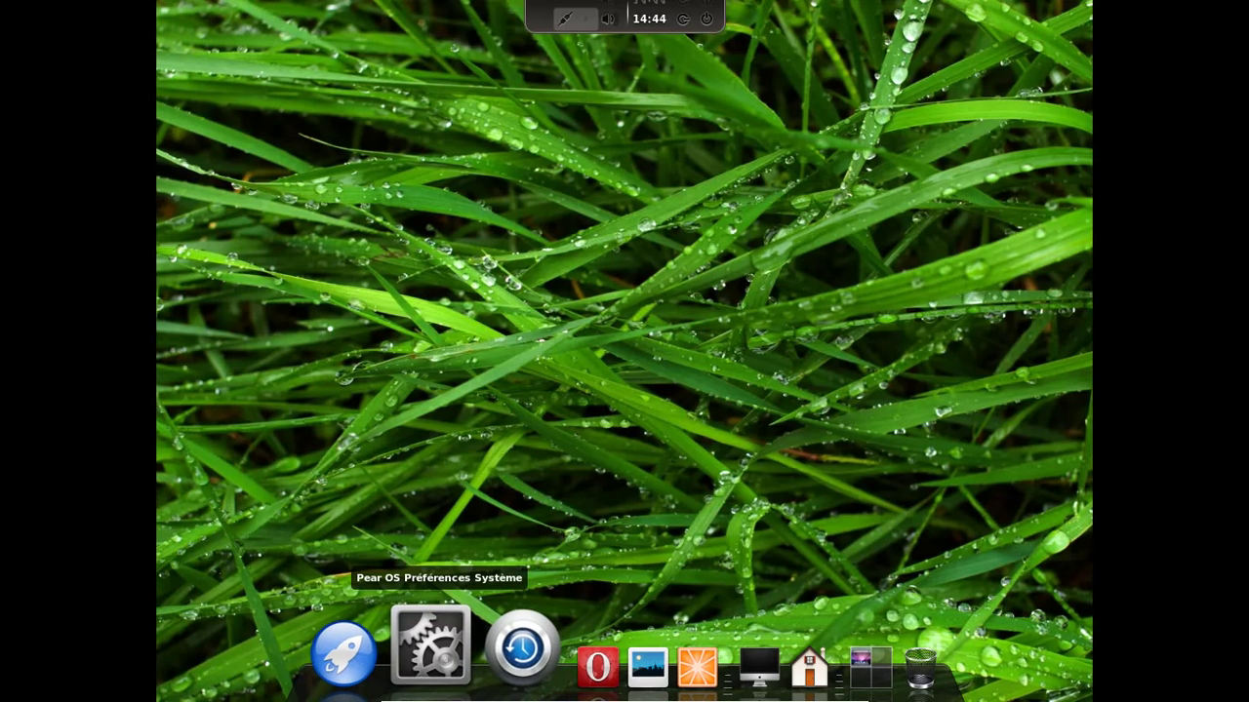
Step: Open the Pear OS system preferences, then switch to the second workspace and return to the first
click(430, 644)
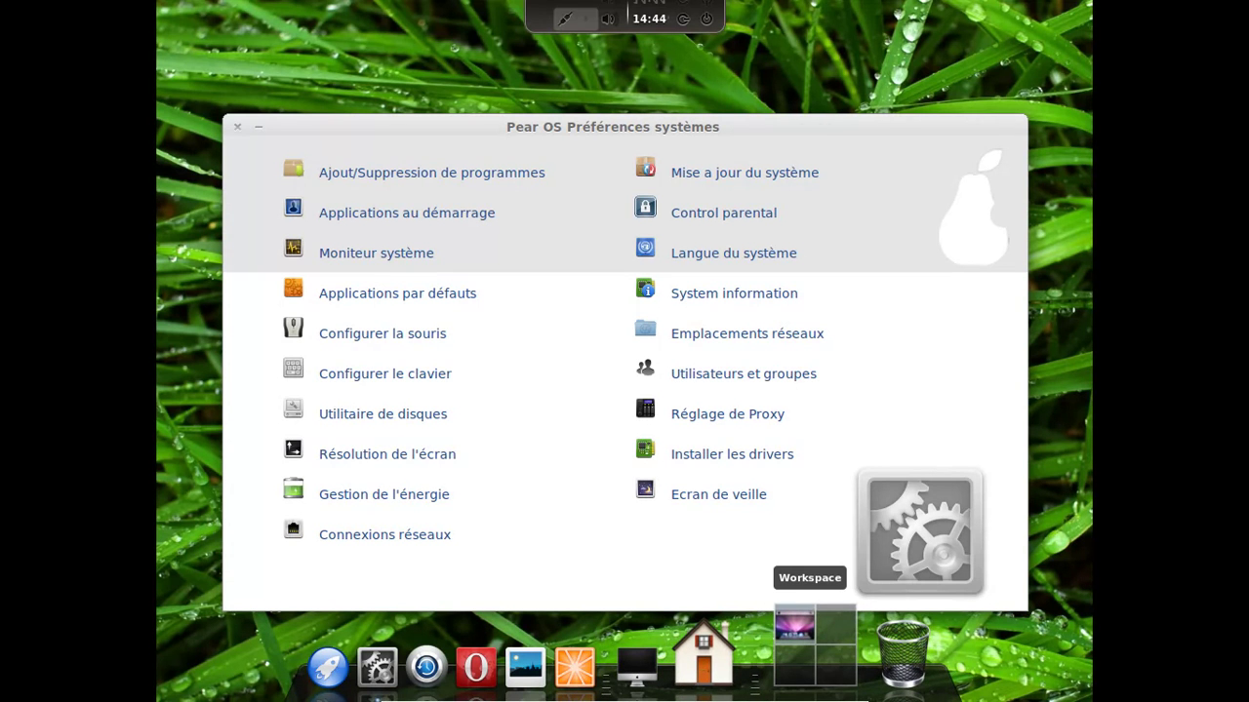
click(829, 649)
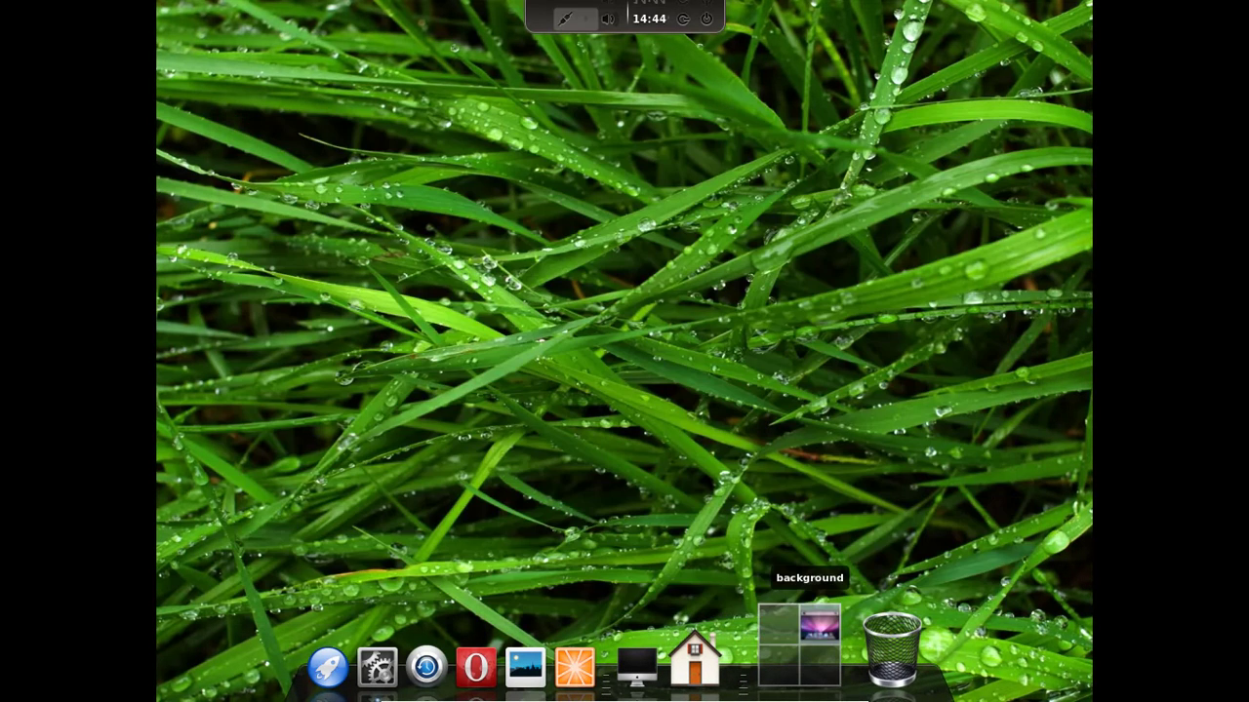
click(802, 629)
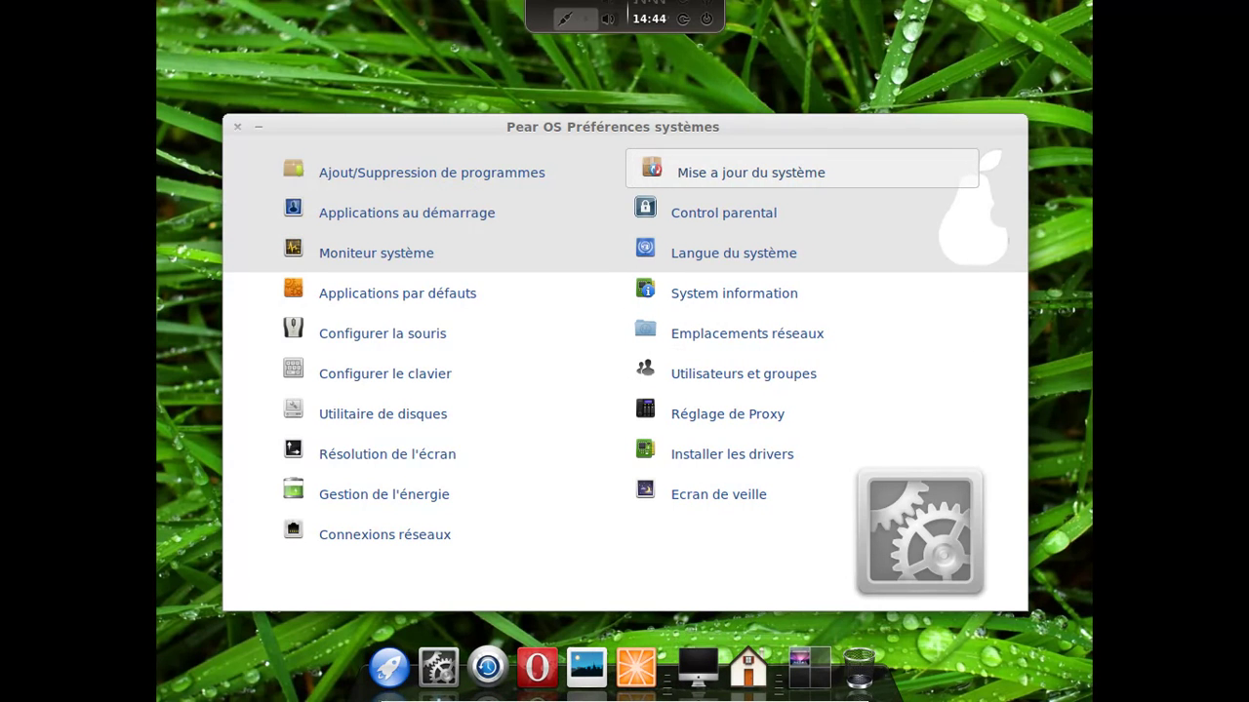
Step: Open the system update manager from the preferences and check for updates, authenticating with the account password
click(738, 177)
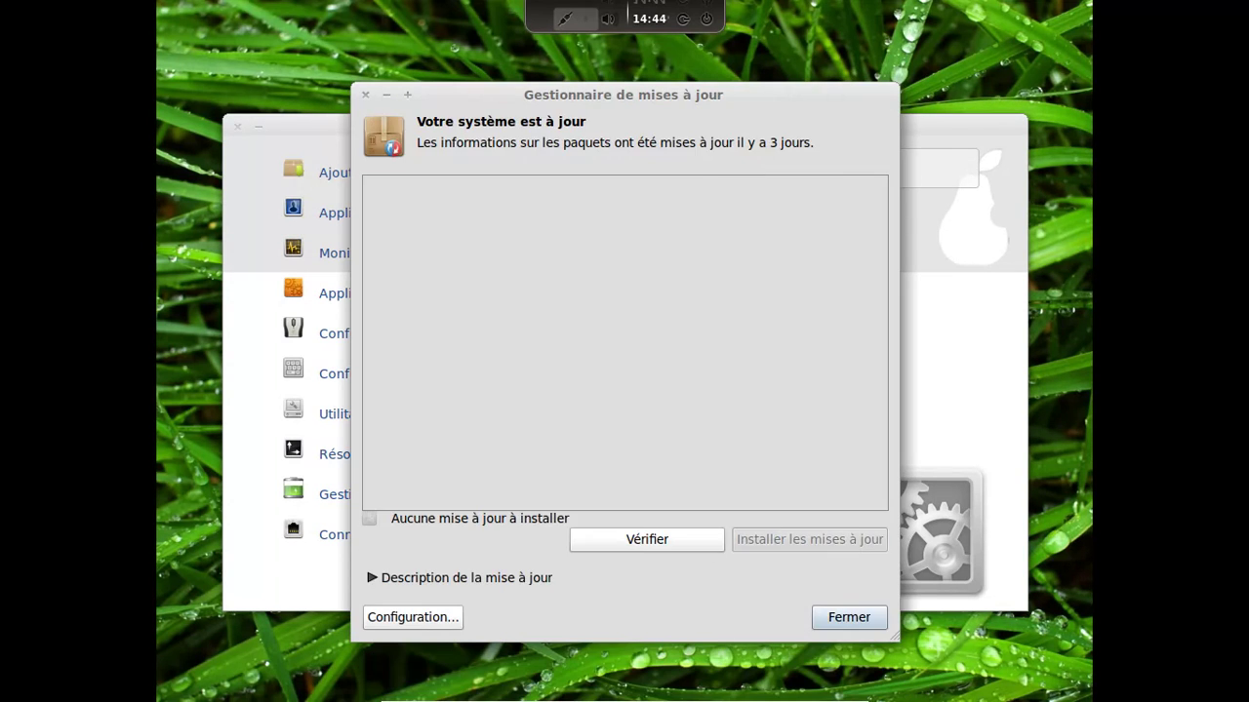
click(691, 536)
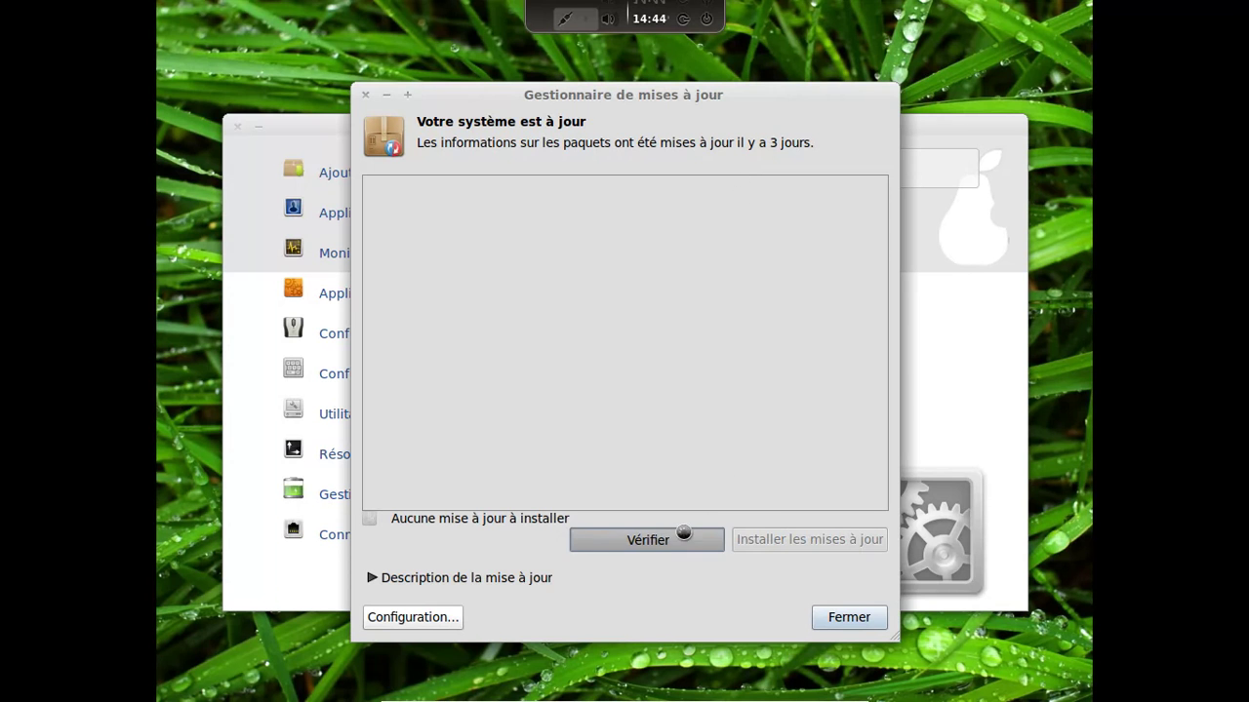
text(********)
key(Return)
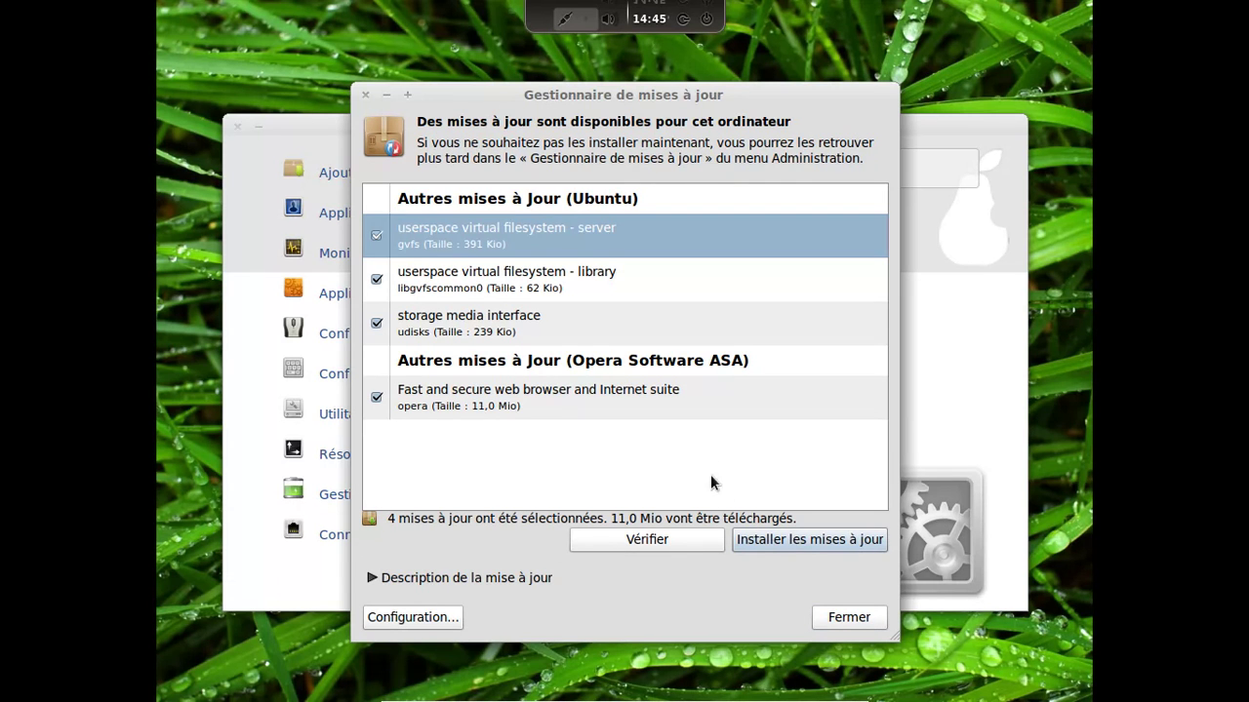
Step: Install all the selected updates, entering the account password to authorise the installation
click(764, 543)
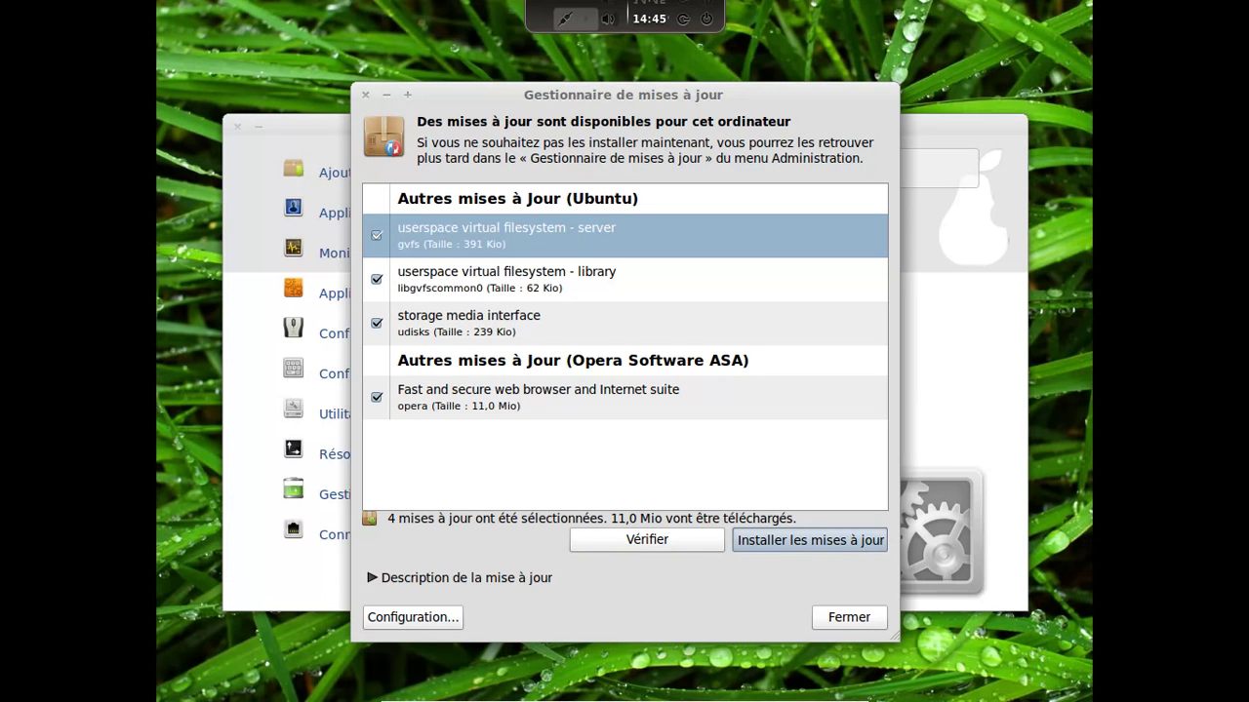
text(*******)
key(Return)
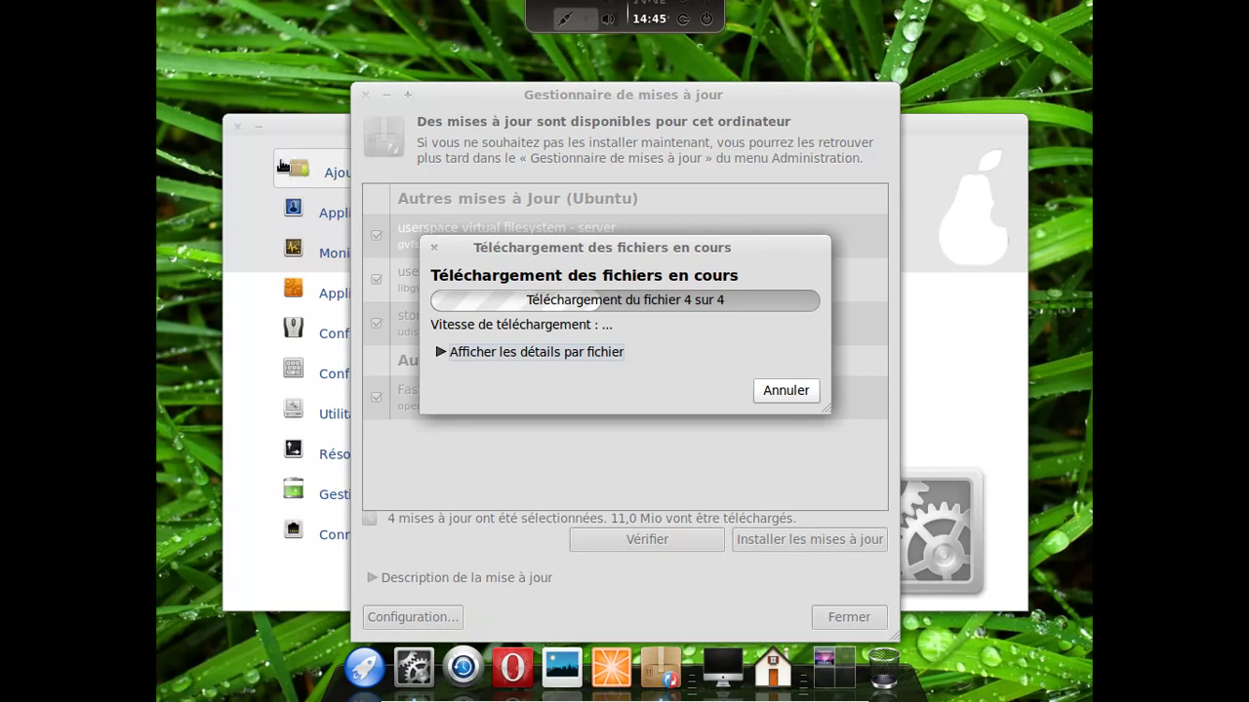
Step: Launch the program add/remove tool from the system preferences and check the progress of the update installation meanwhile
click(305, 123)
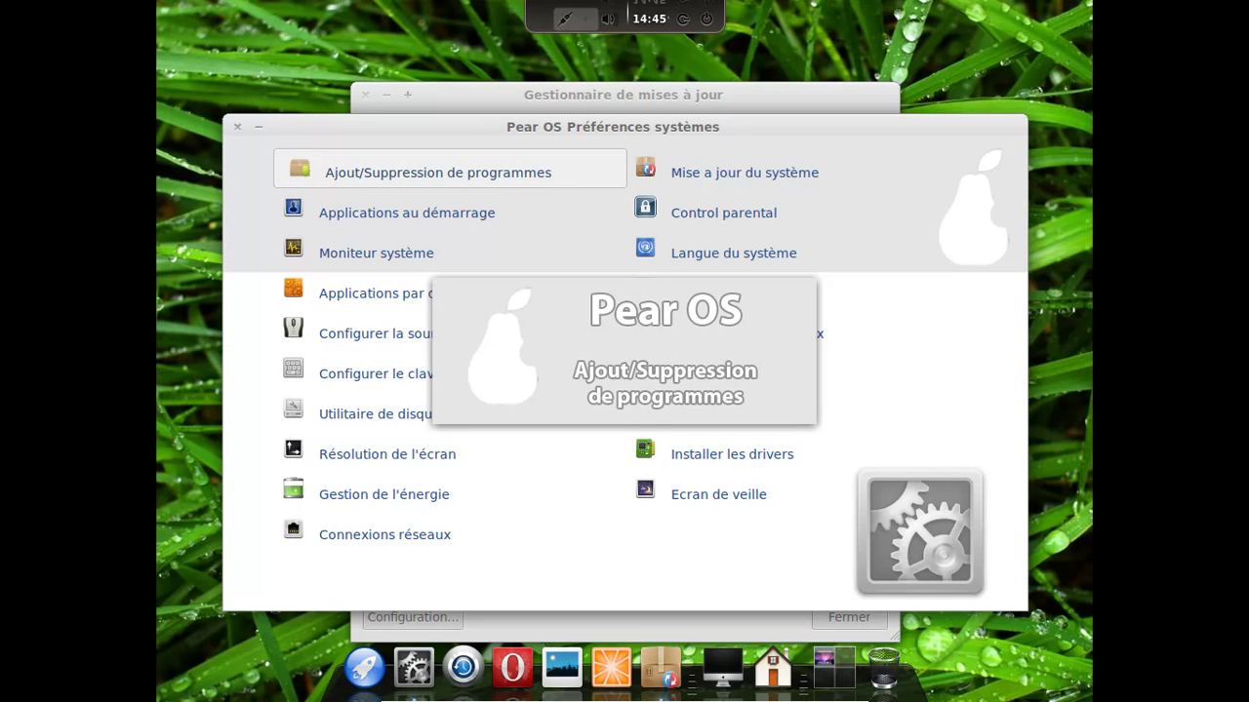
click(583, 98)
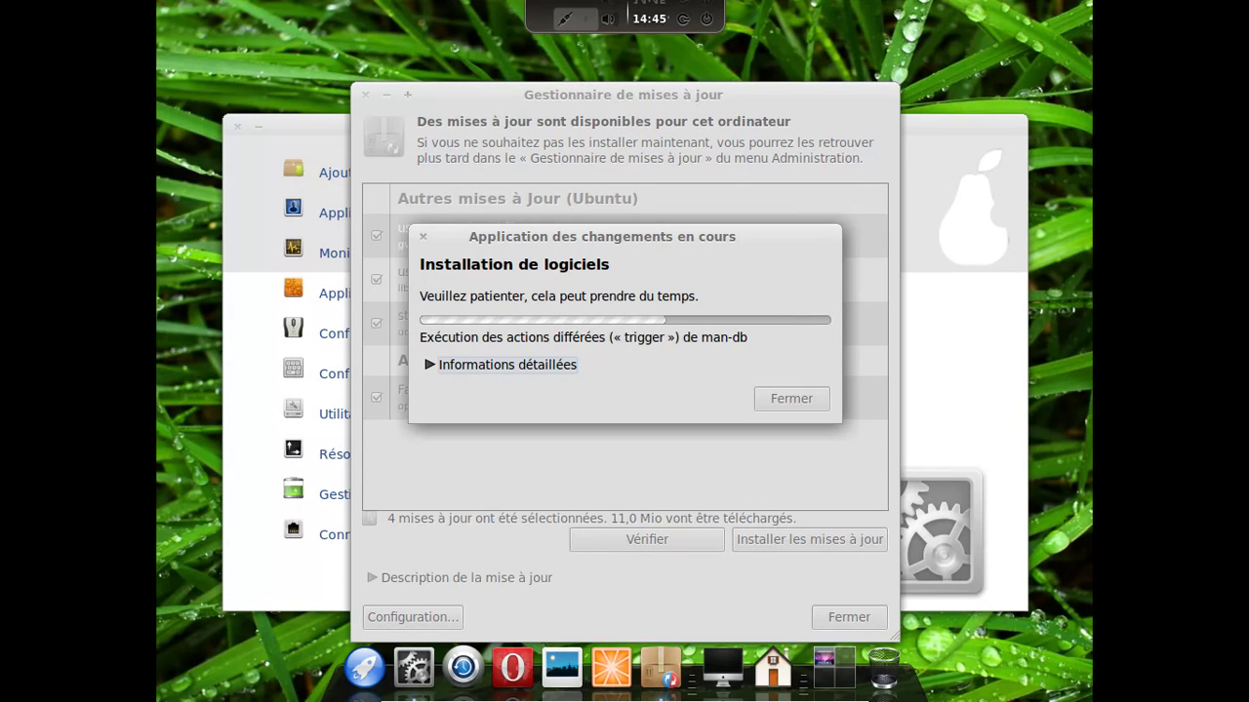
click(300, 130)
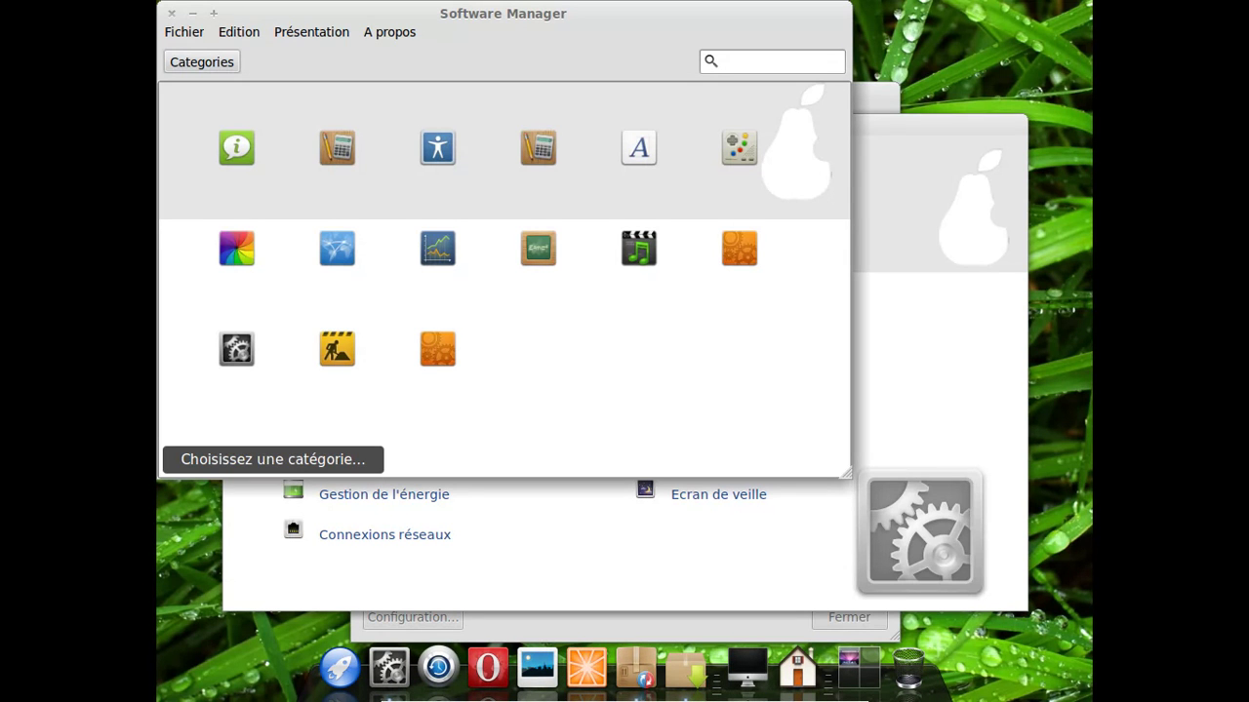
Step: Search the Software Manager for firefox
click(308, 32)
key(Escape)
click(703, 62)
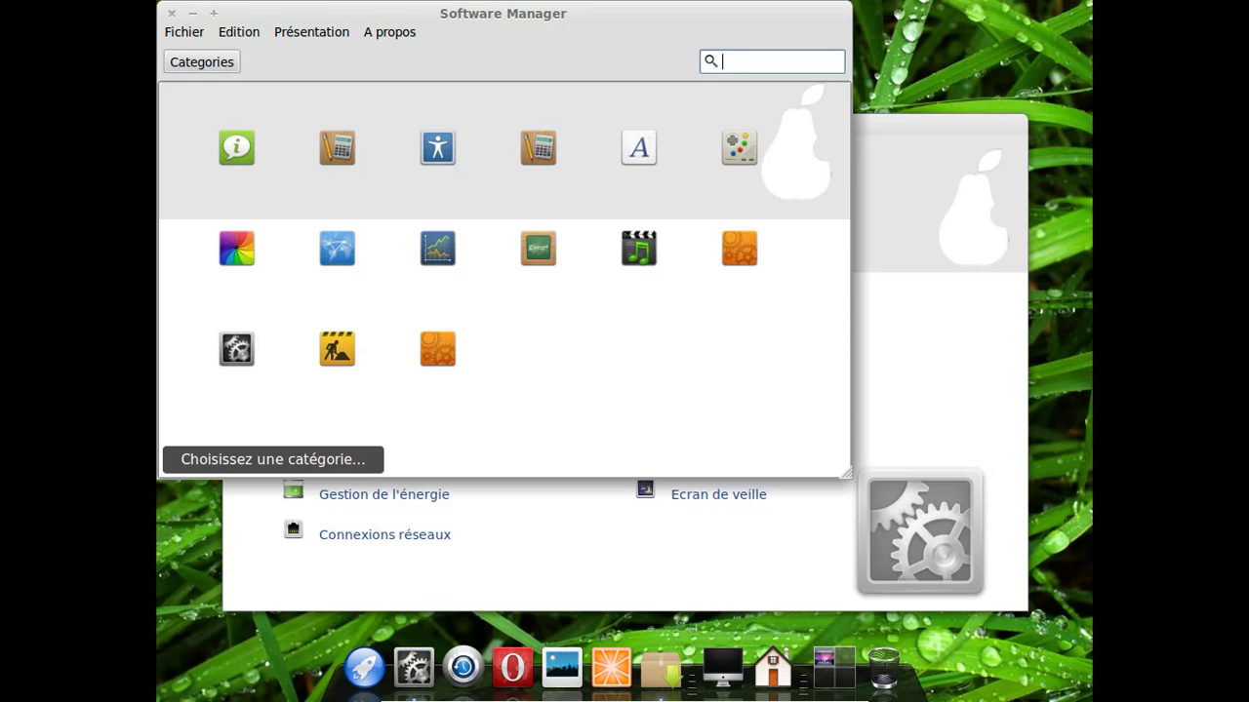
text(firefox)
key(Return)
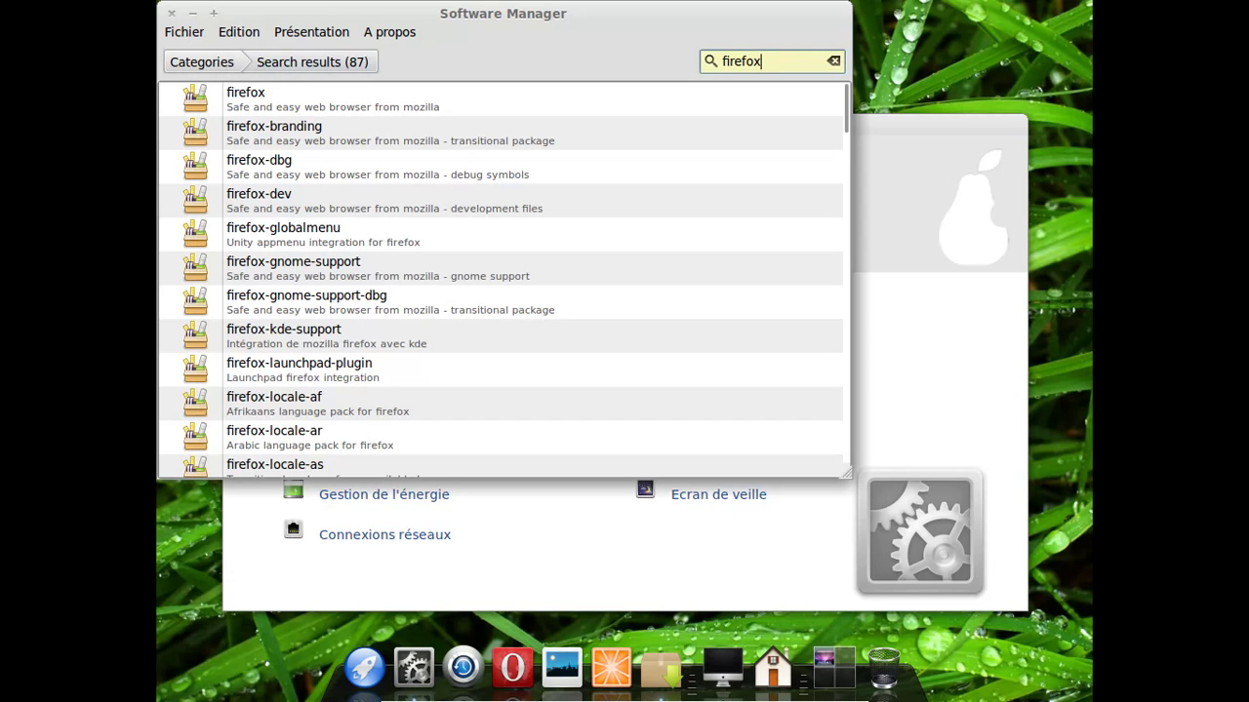
click(318, 32)
mouse_move(261, 39)
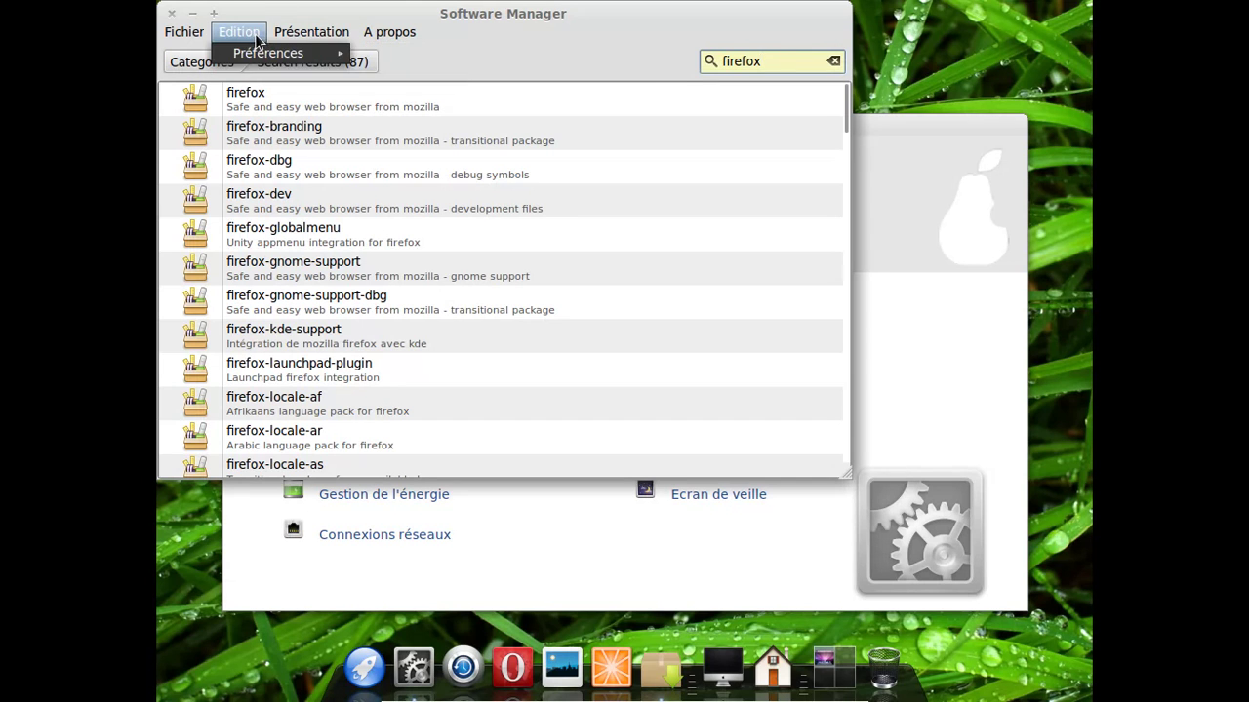
click(604, 76)
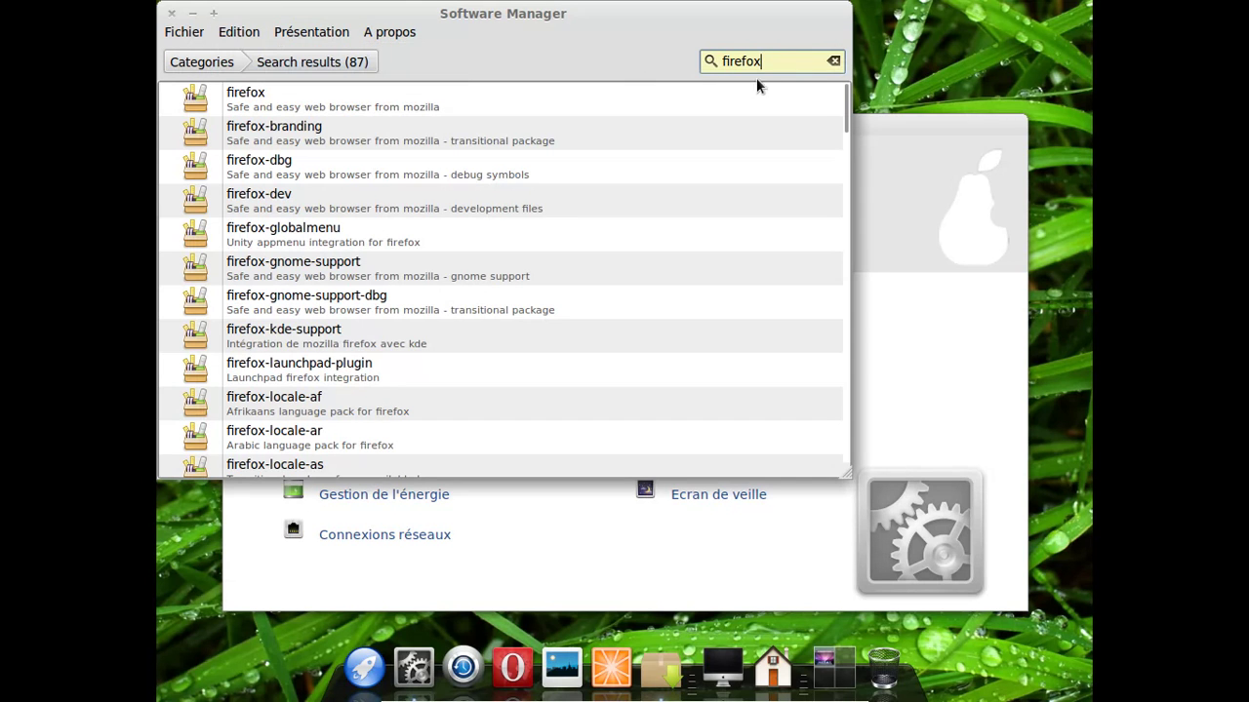
Step: Replace the Software Manager search term with office
drag(788, 62, 727, 61)
key(BackSpace)
key(BackSpace)
text(office)
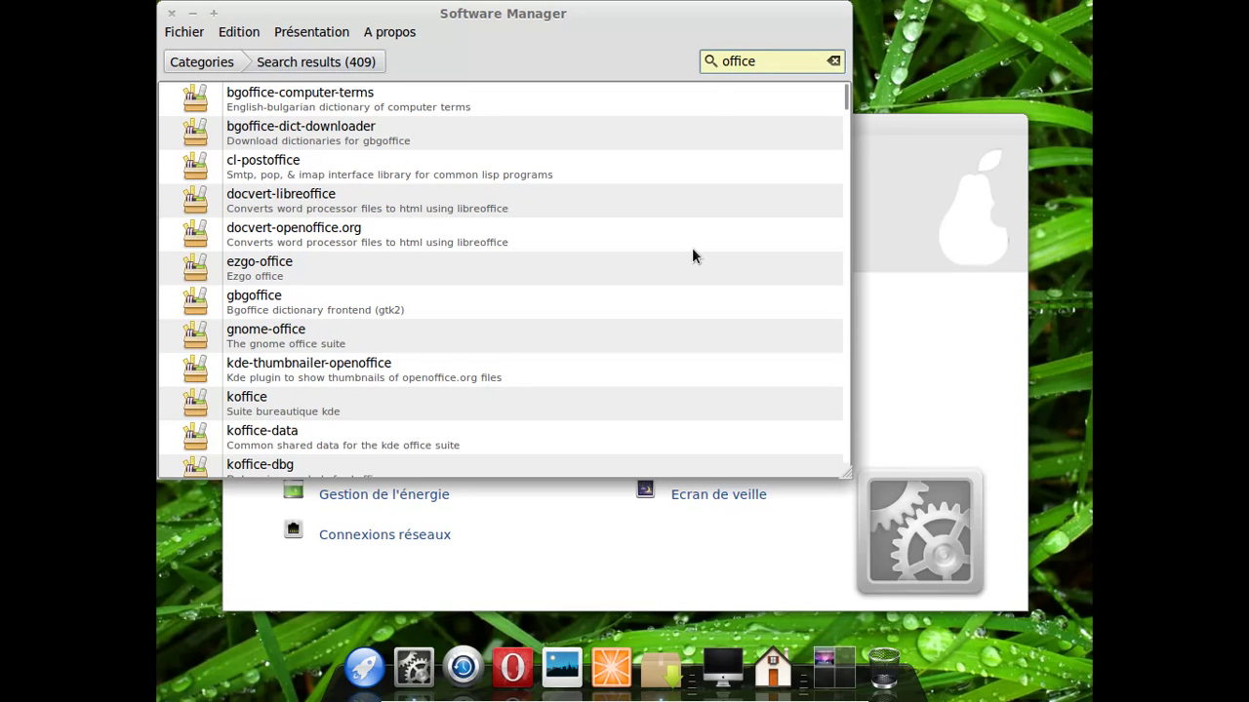
Step: Open the libreoffice package's details page from the search results, then close the Software Manager
scroll(693, 255, down, 12)
scroll(500, 279, down, 15)
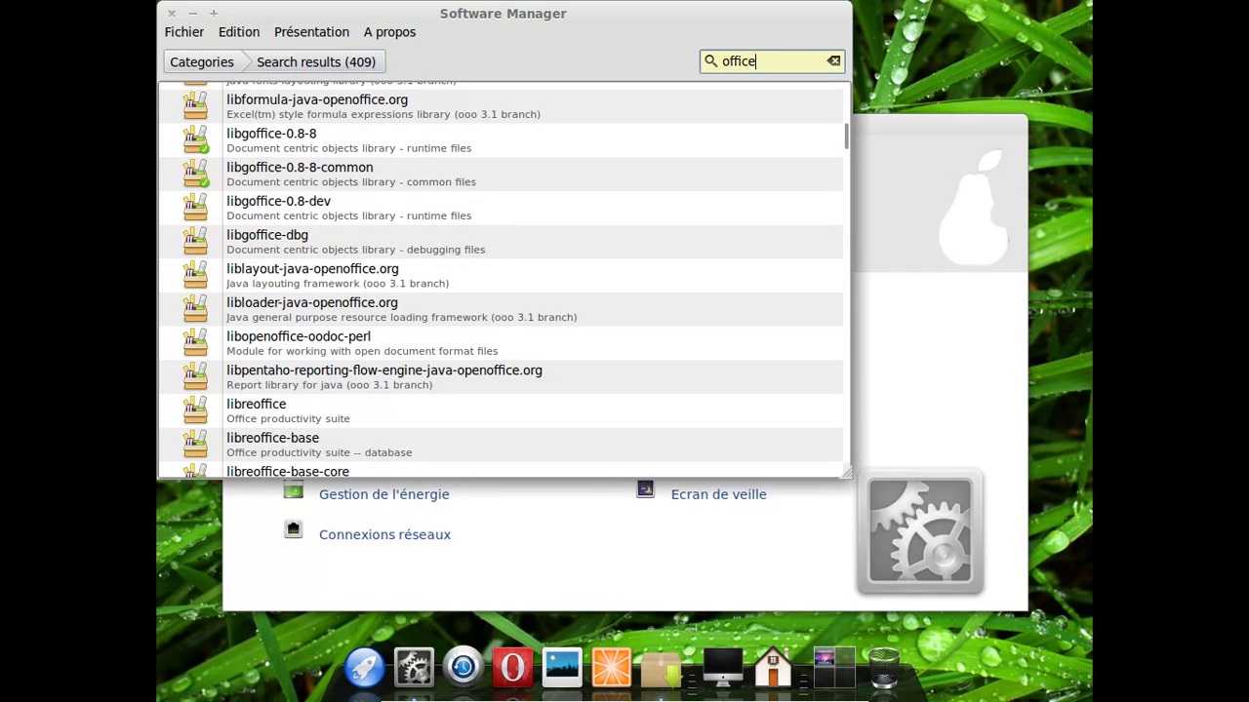
double_click(327, 410)
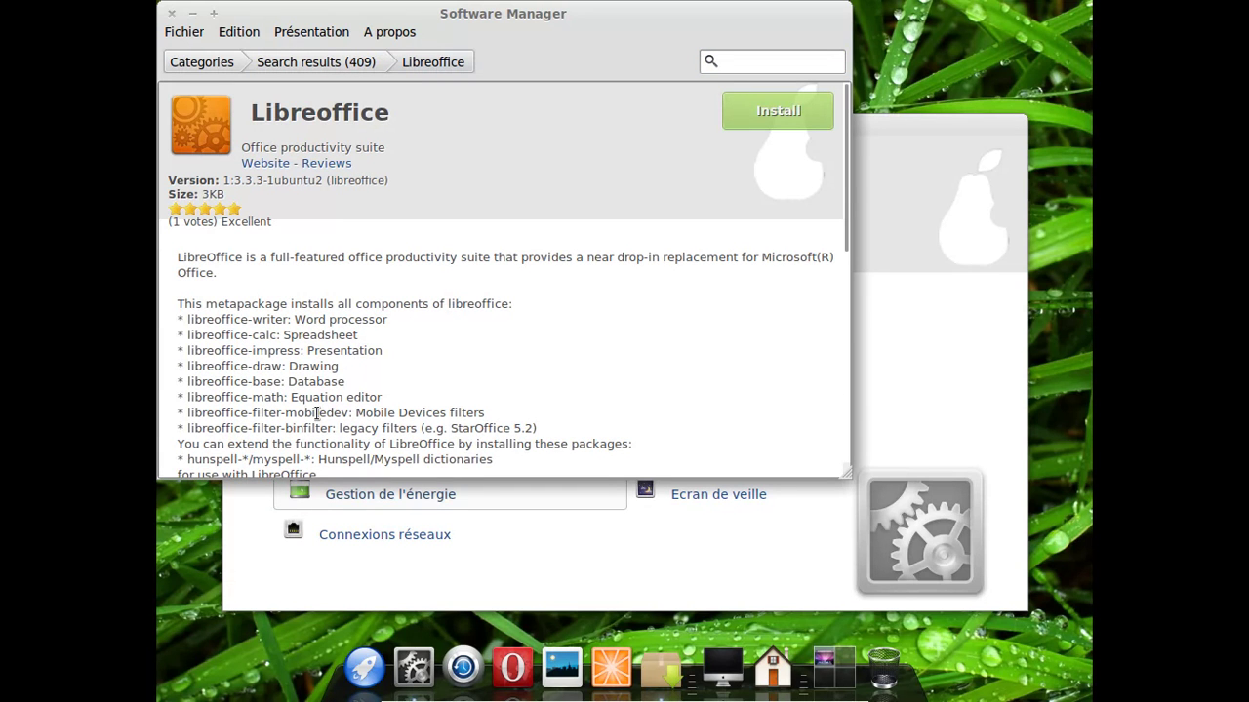
click(779, 113)
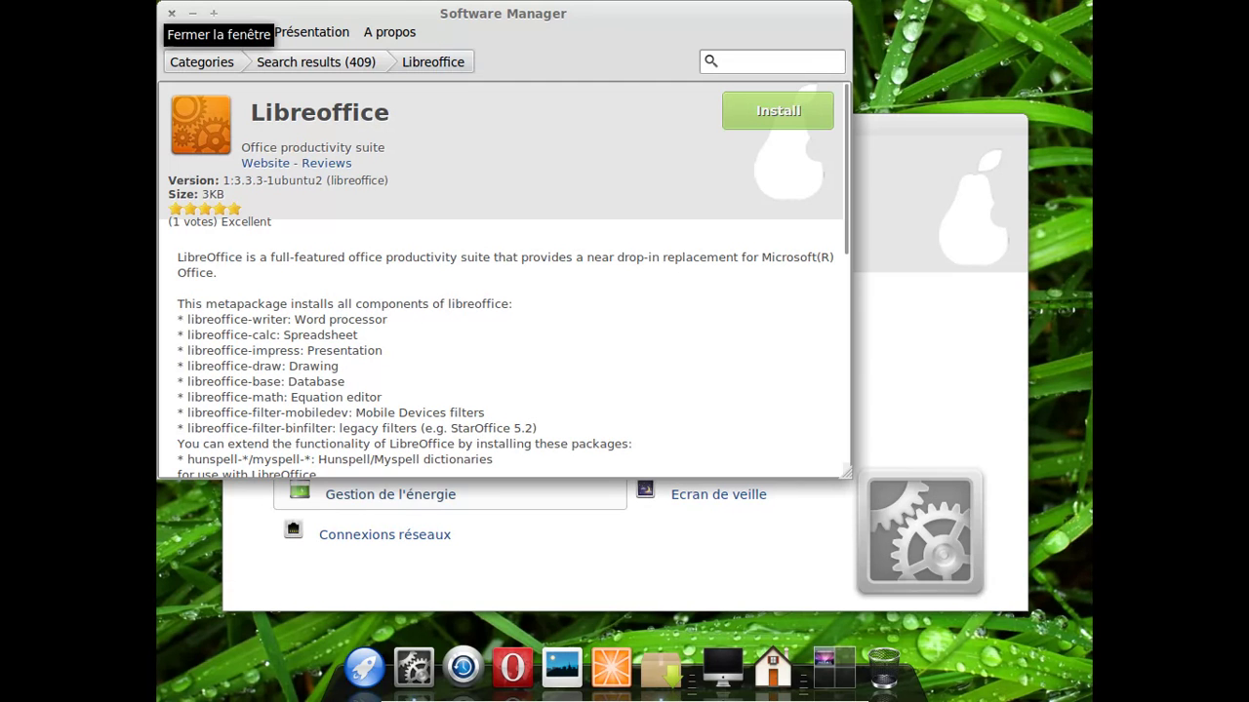
click(172, 14)
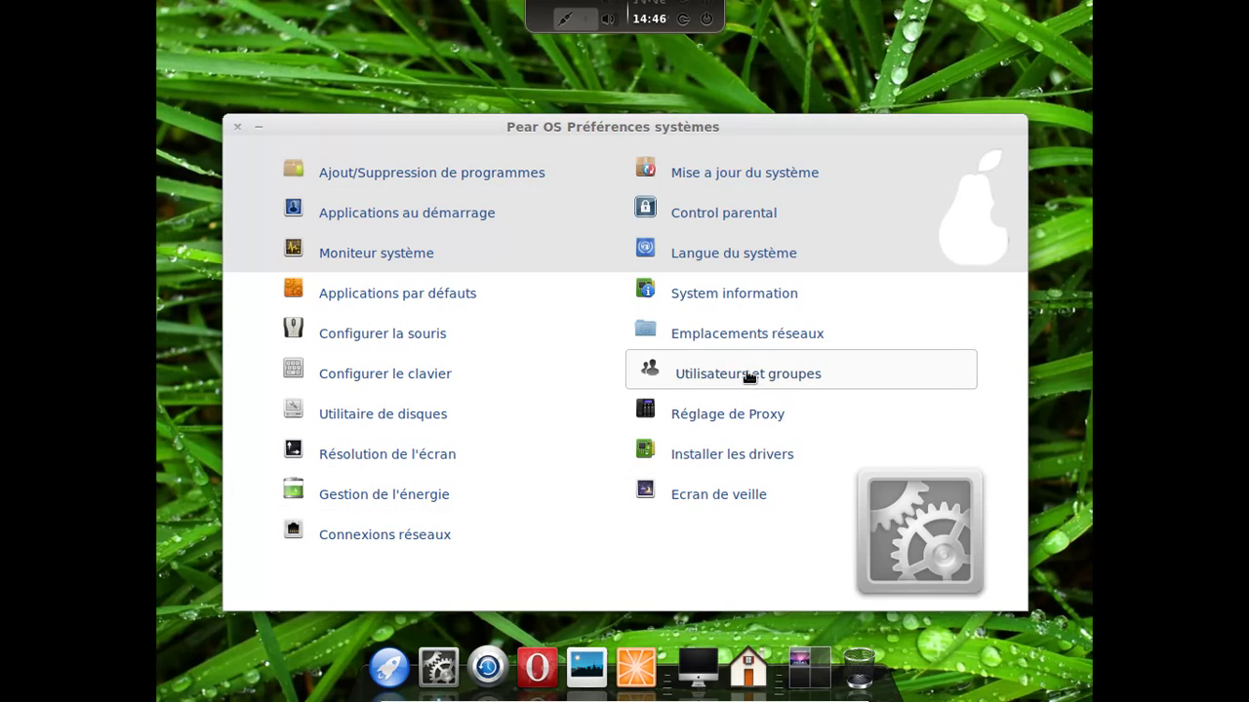
Step: Open System Information from the preferences, view its about dialog, and close it along with the preferences
click(748, 298)
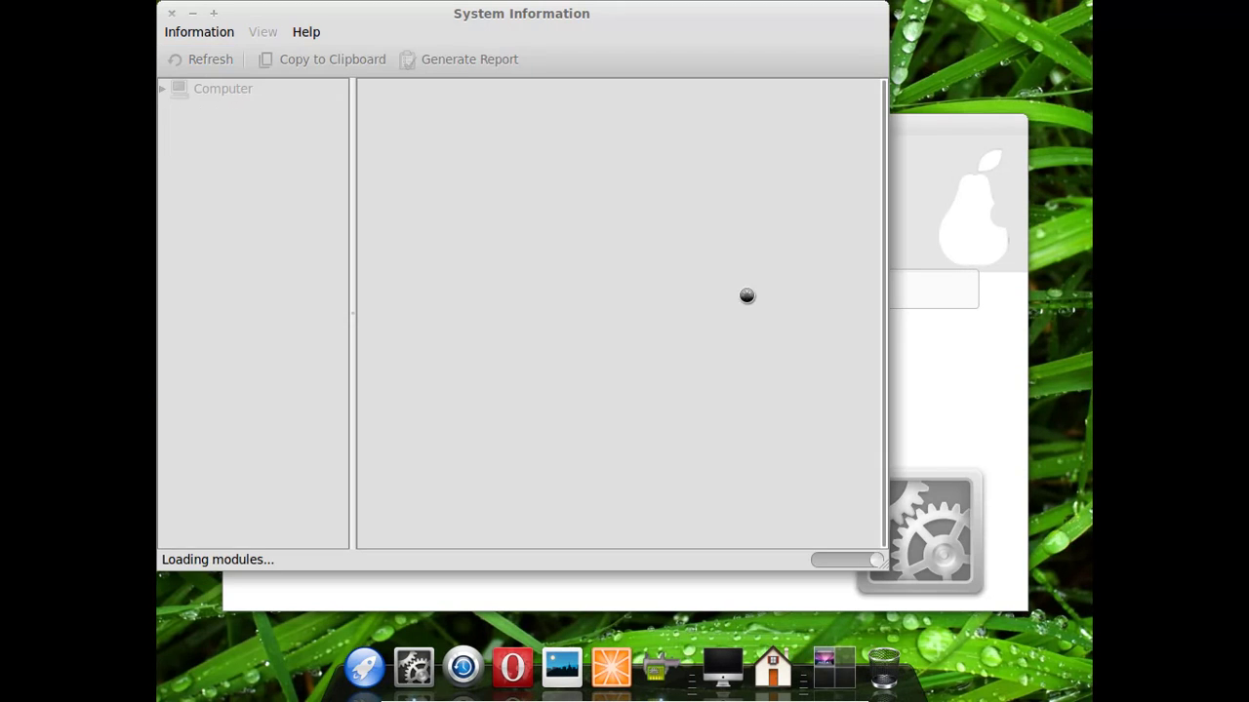
click(306, 32)
click(349, 190)
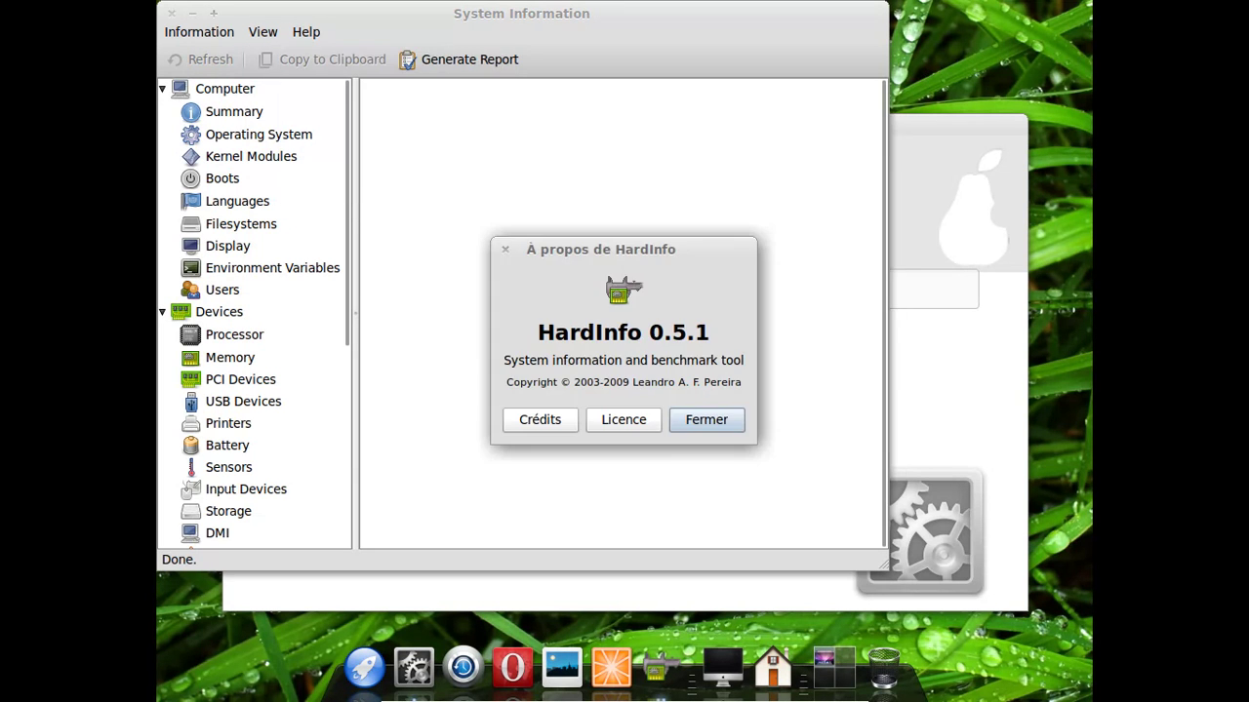
click(682, 425)
click(172, 14)
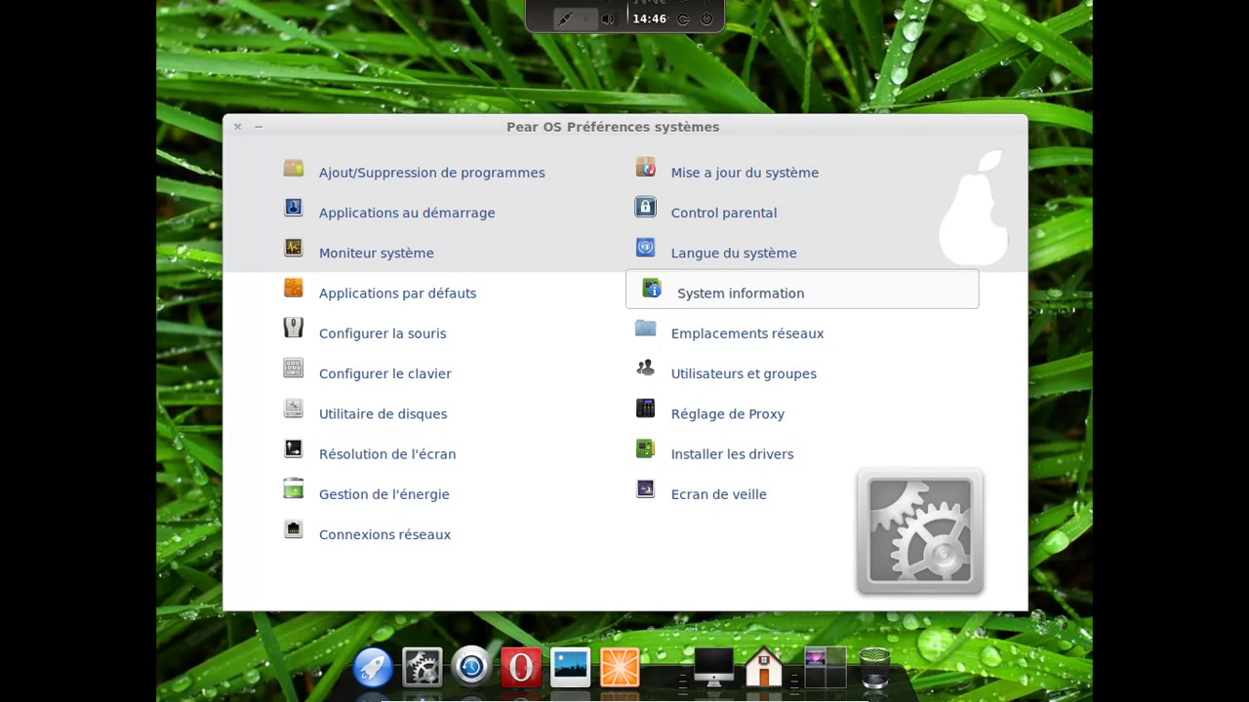
click(237, 126)
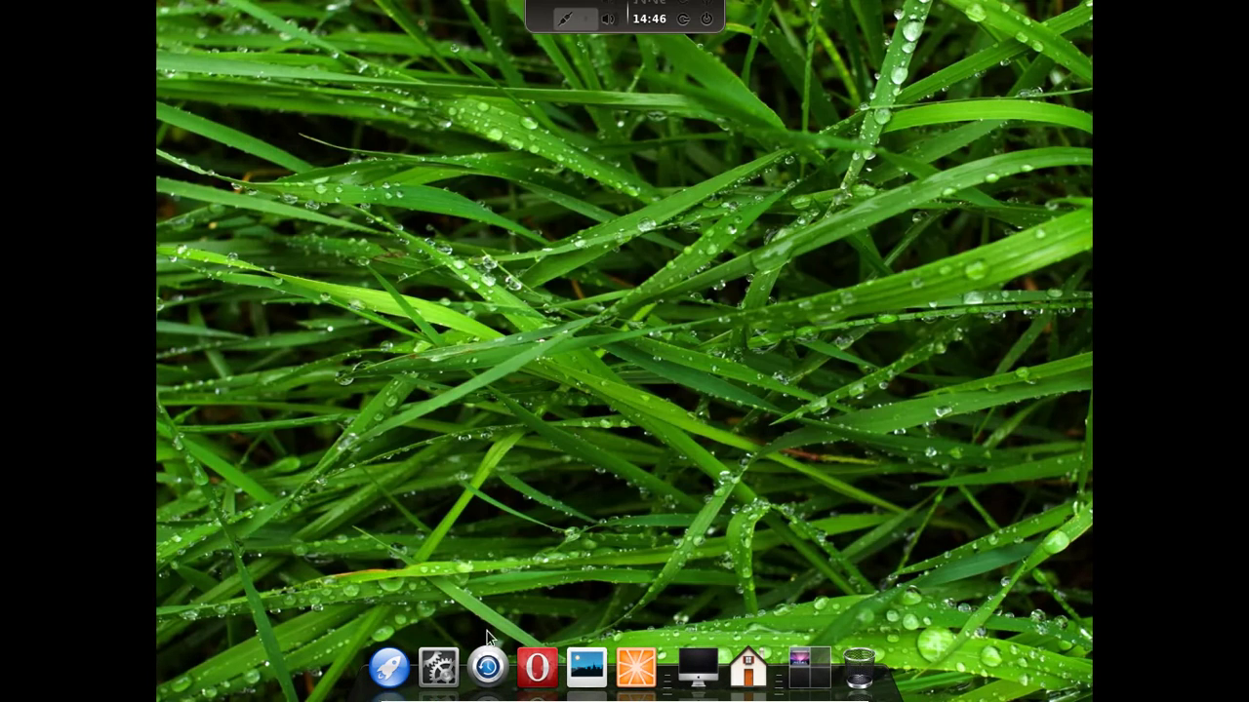
Step: Launch the Opera browser, view its À propos d'Opera version page, and close the browser
click(520, 647)
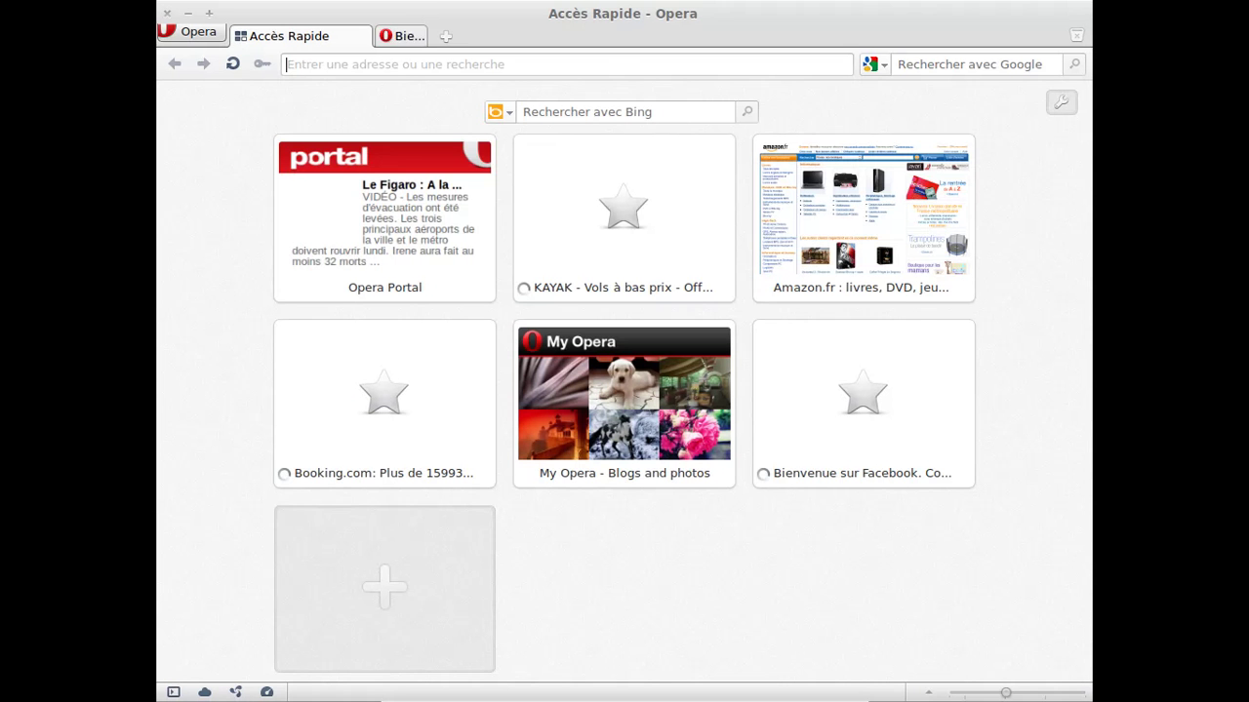
click(536, 36)
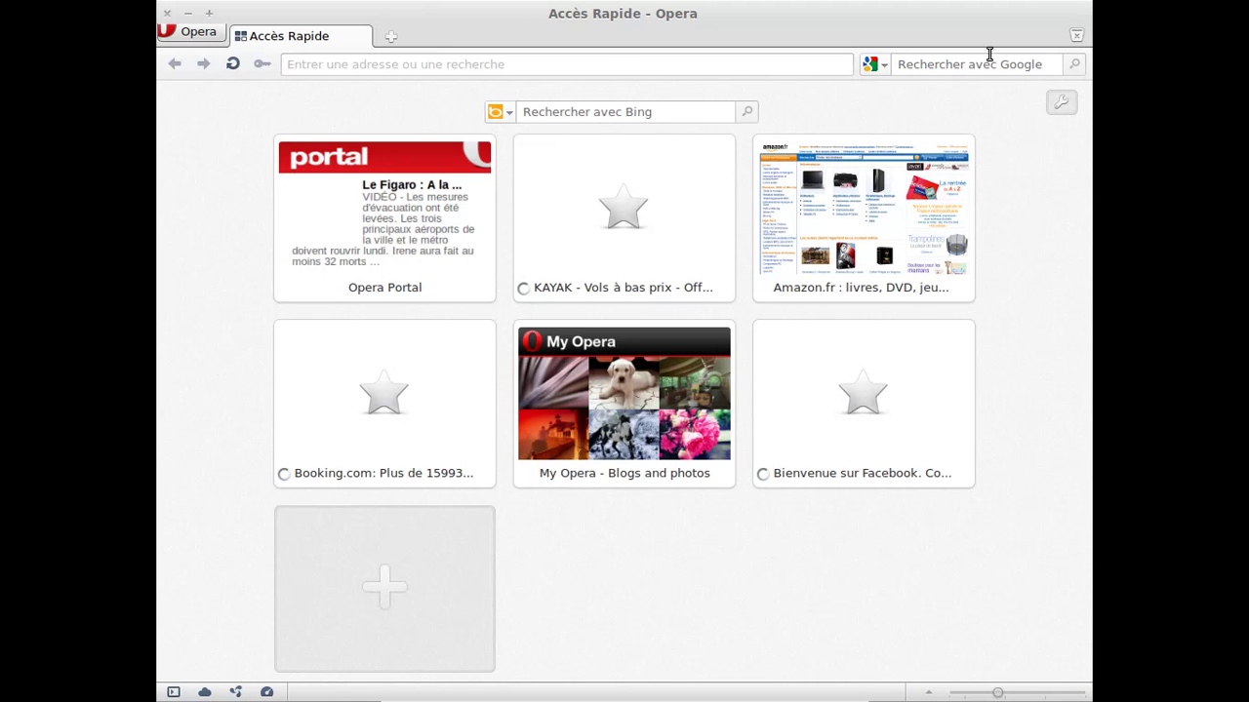
click(165, 28)
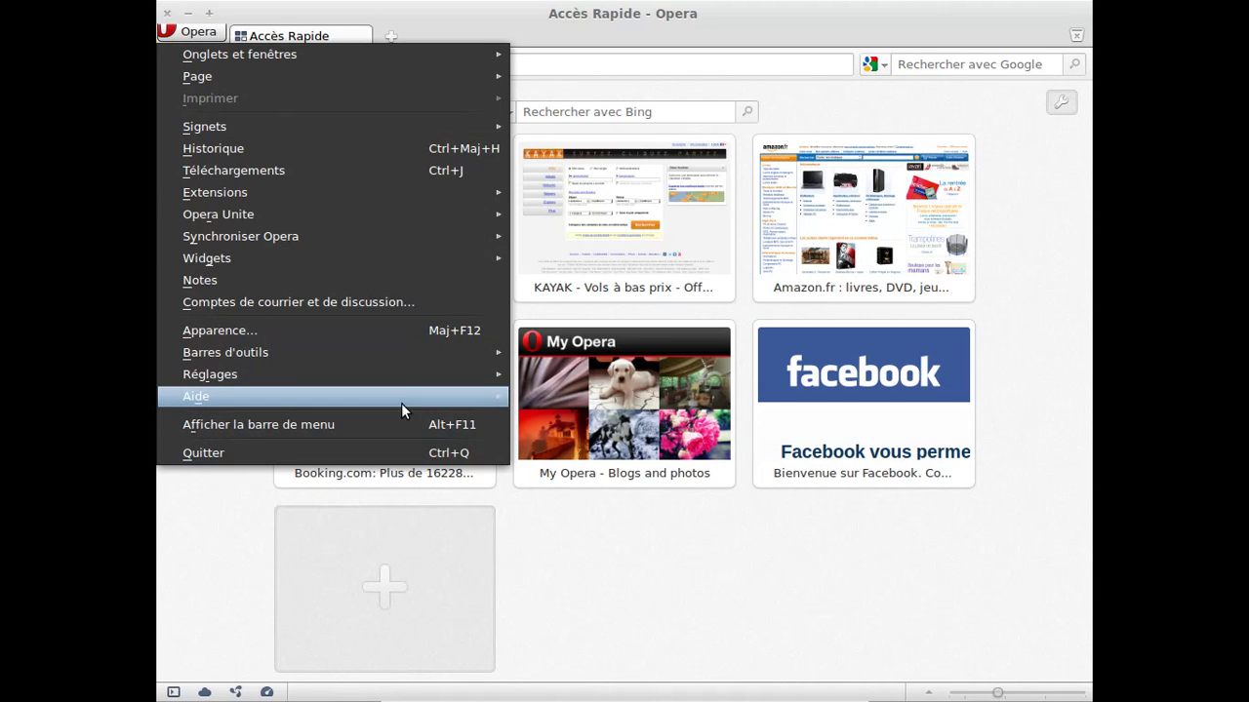
mouse_move(399, 398)
click(585, 512)
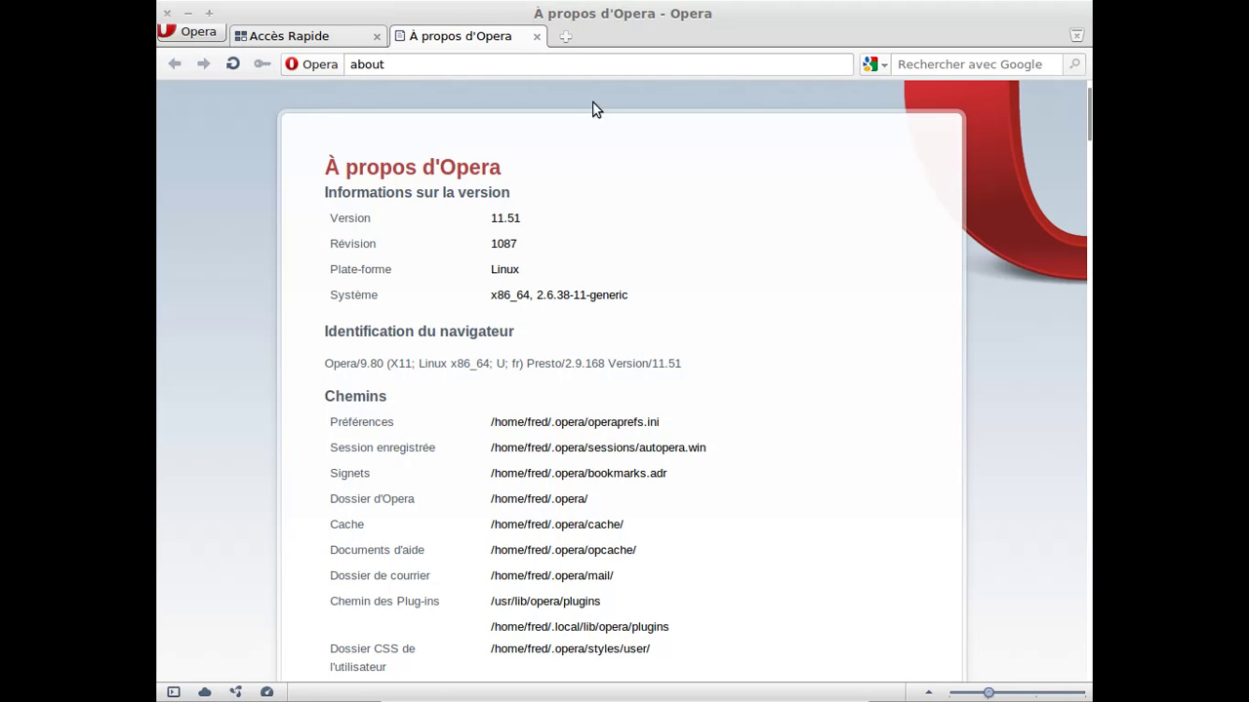
click(536, 37)
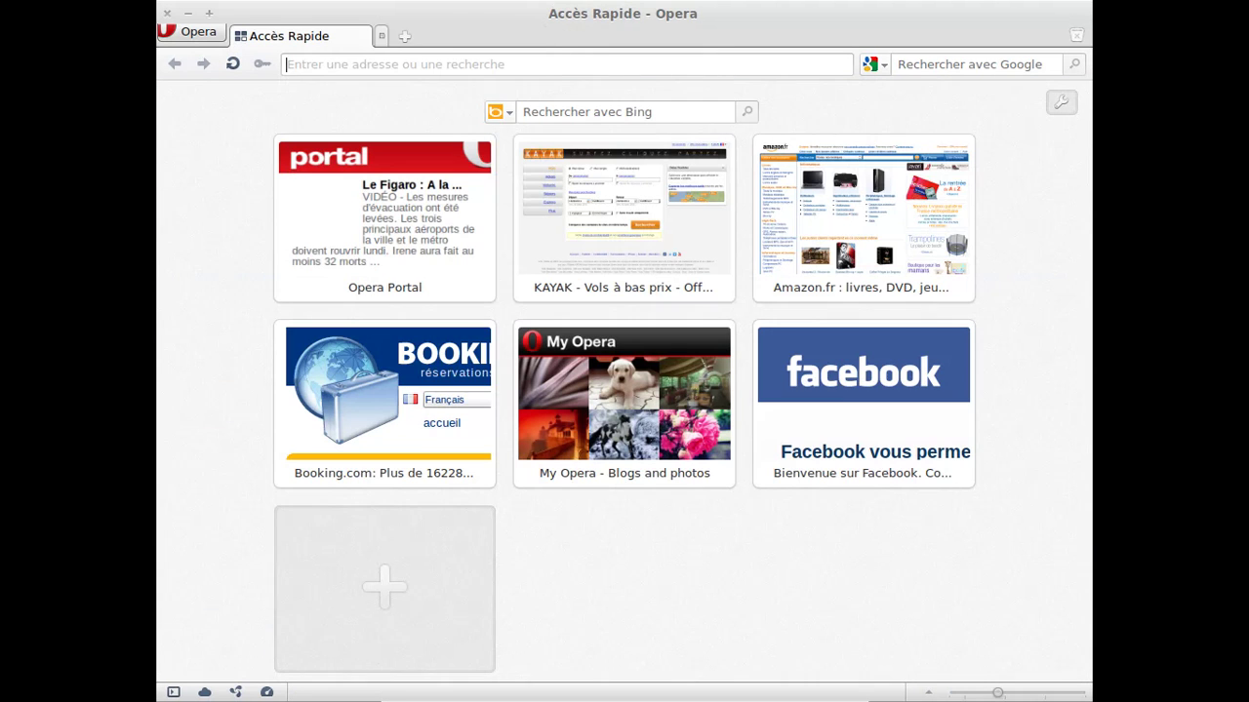
click(167, 13)
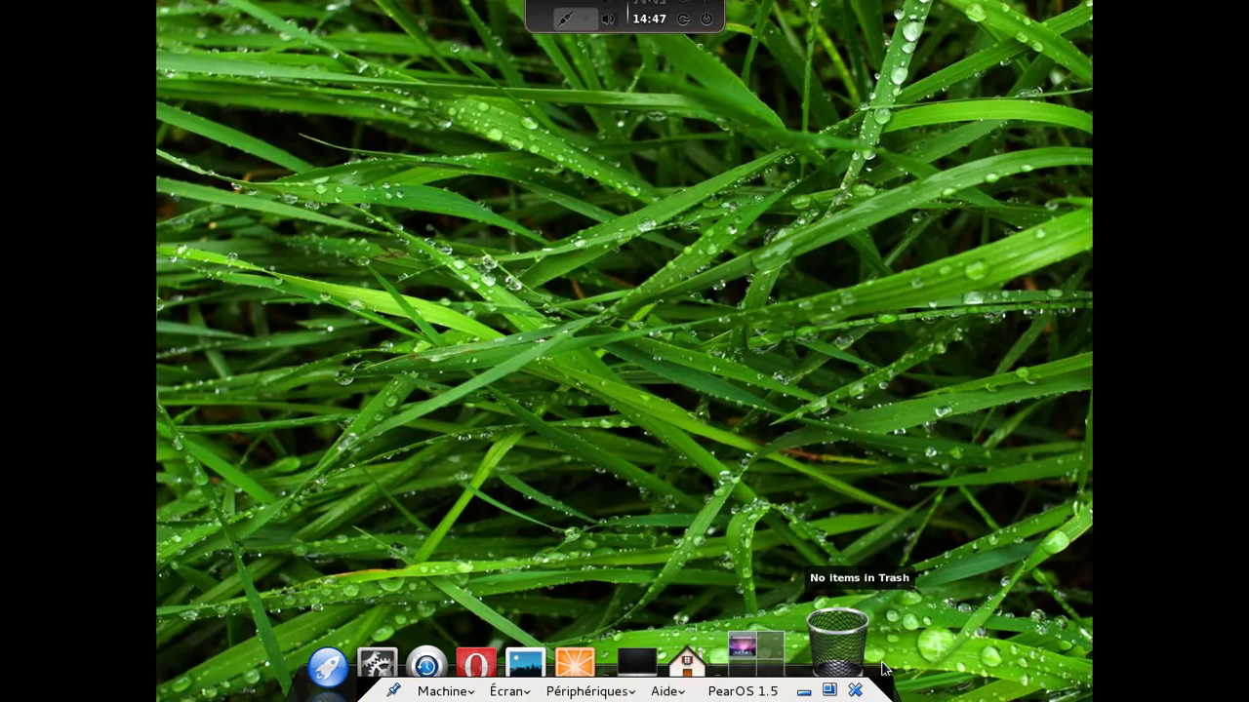
Step: Open the trash folder to view its contents, then close it
click(844, 646)
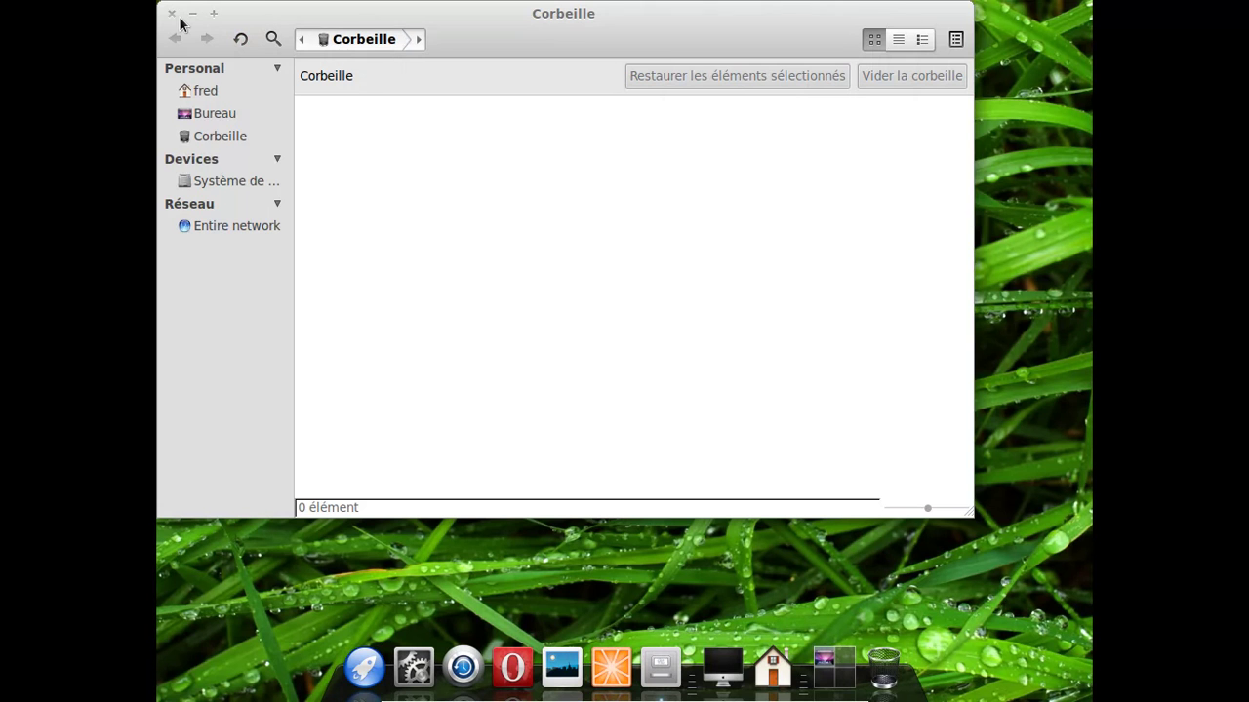
key(ctrl+w)
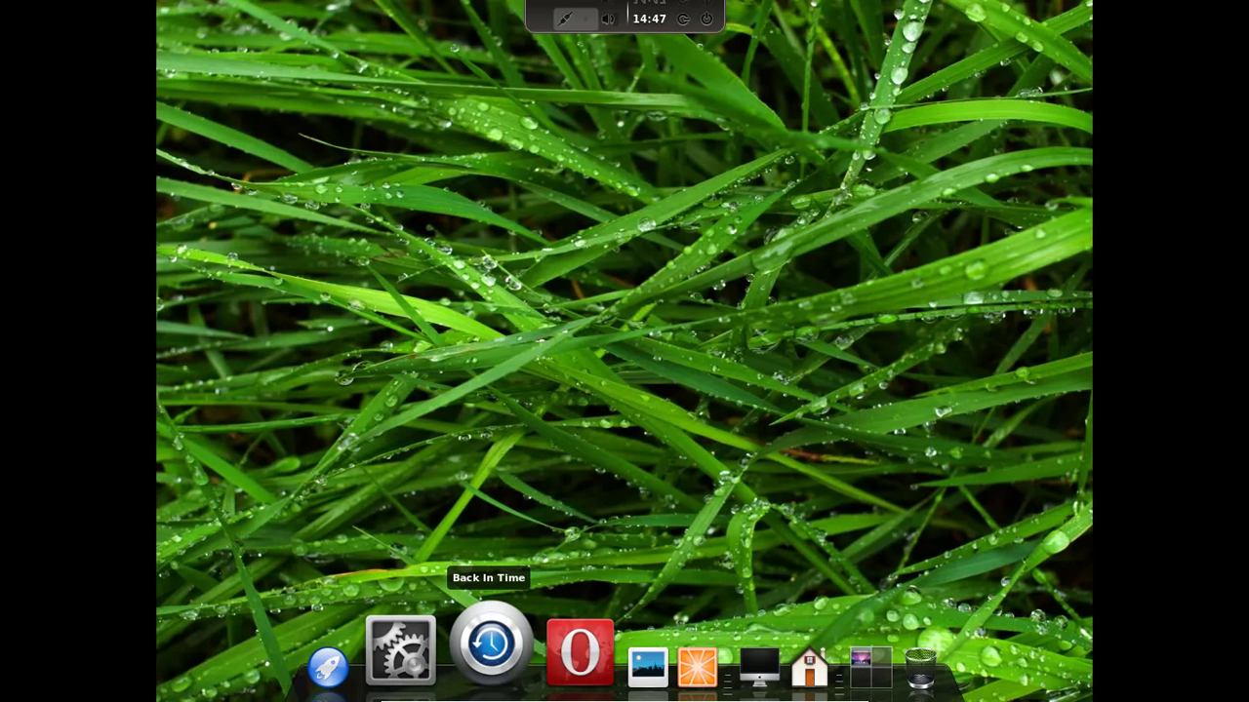
Step: Open Back In Time, choose the Téléchargement folder as the place to save snapshots, and cancel the settings
click(491, 642)
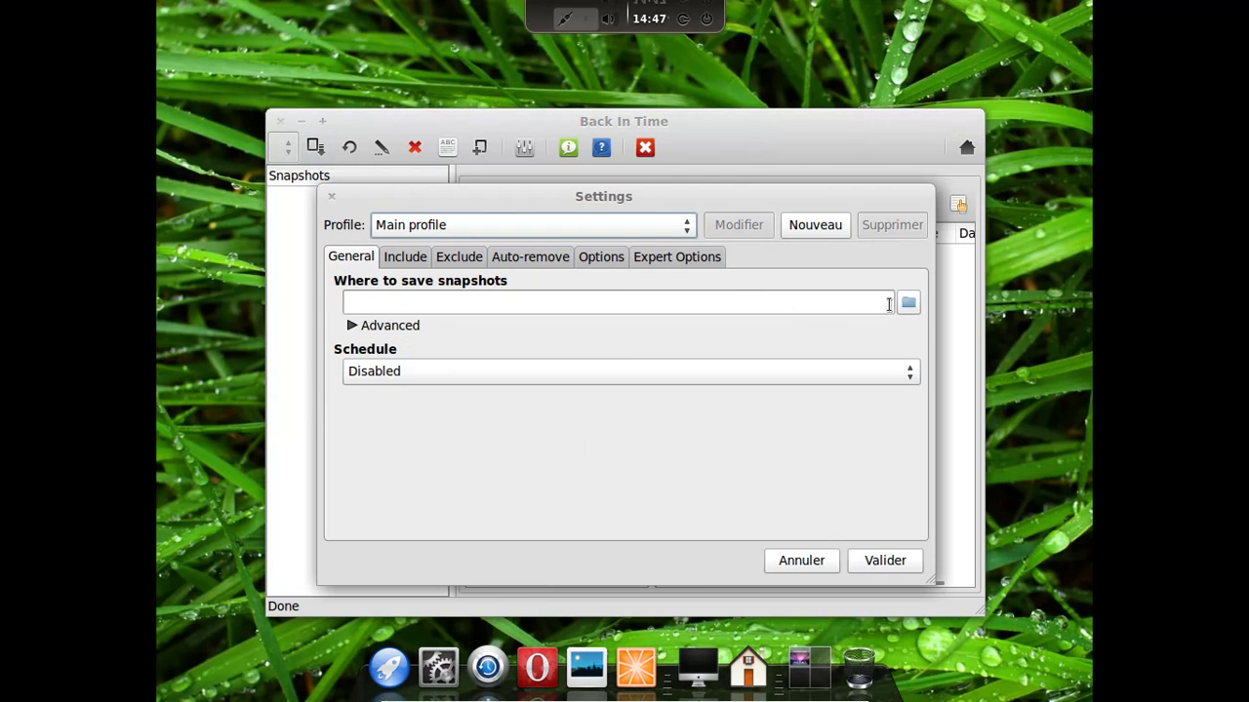
click(907, 302)
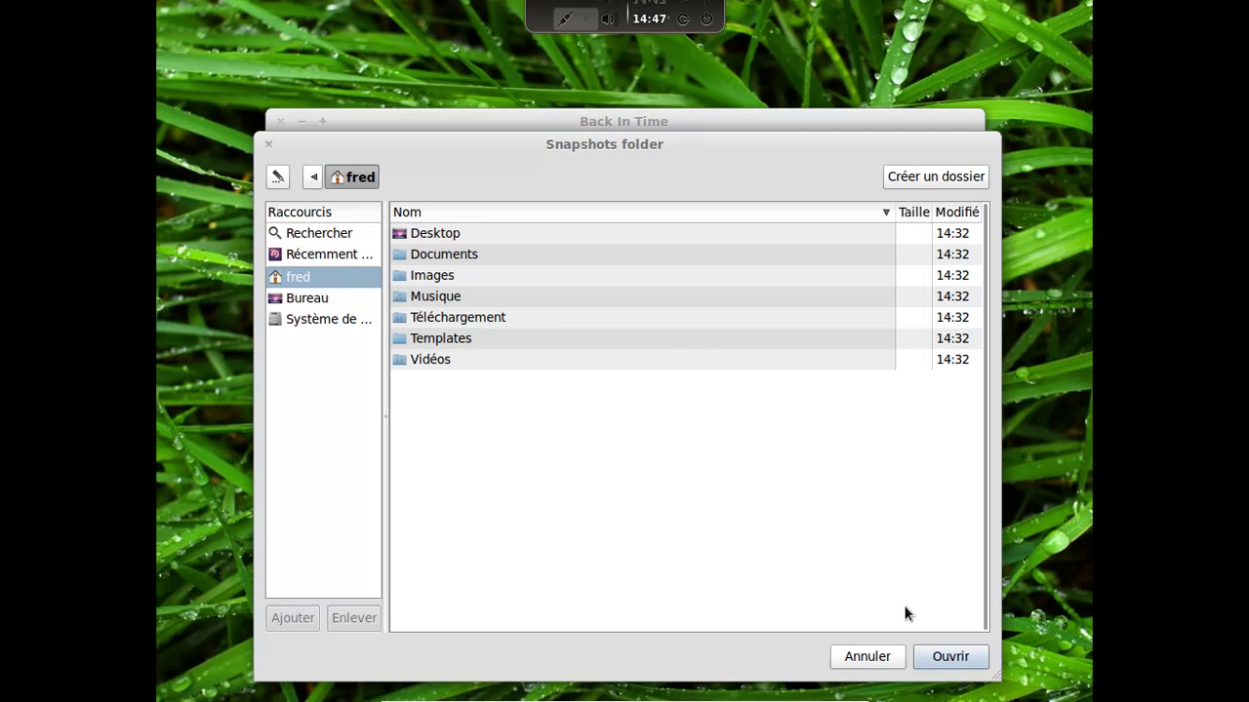
click(459, 322)
click(951, 660)
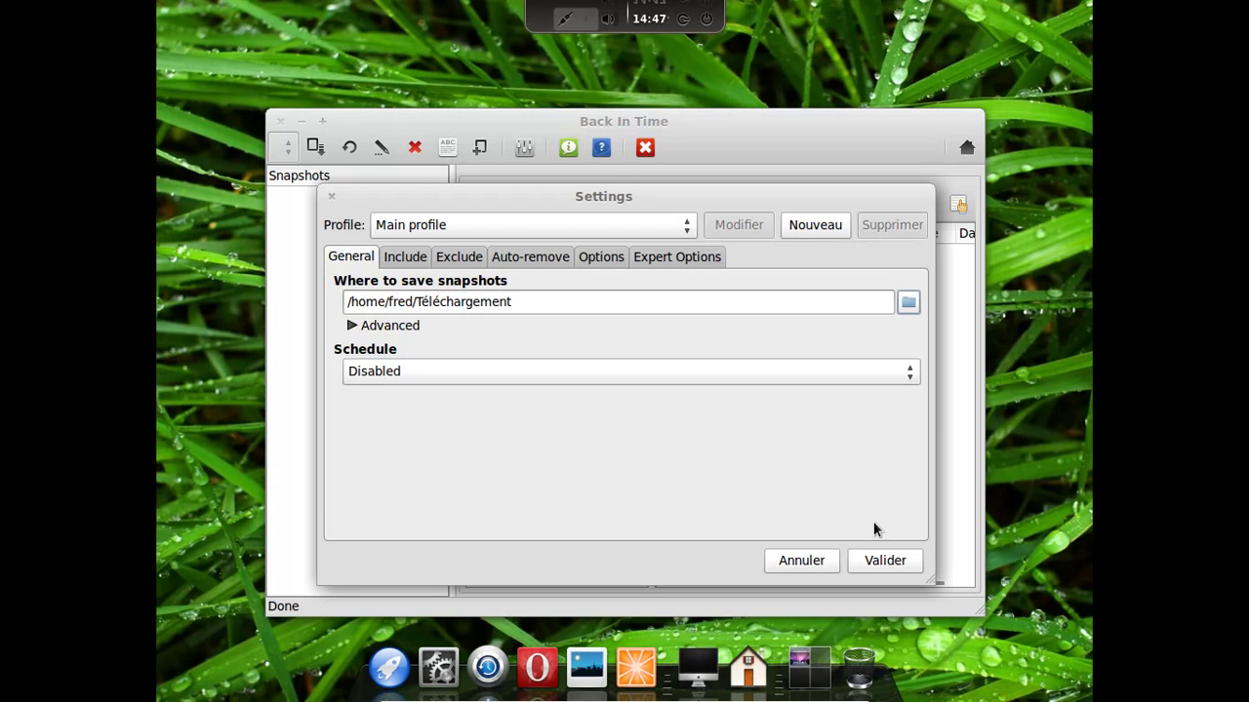
click(819, 560)
Step: Browse the application launcher's categories Outils système, Internet, Bureautique, Autre and Son et vidéo to examine the bundled programs
click(402, 664)
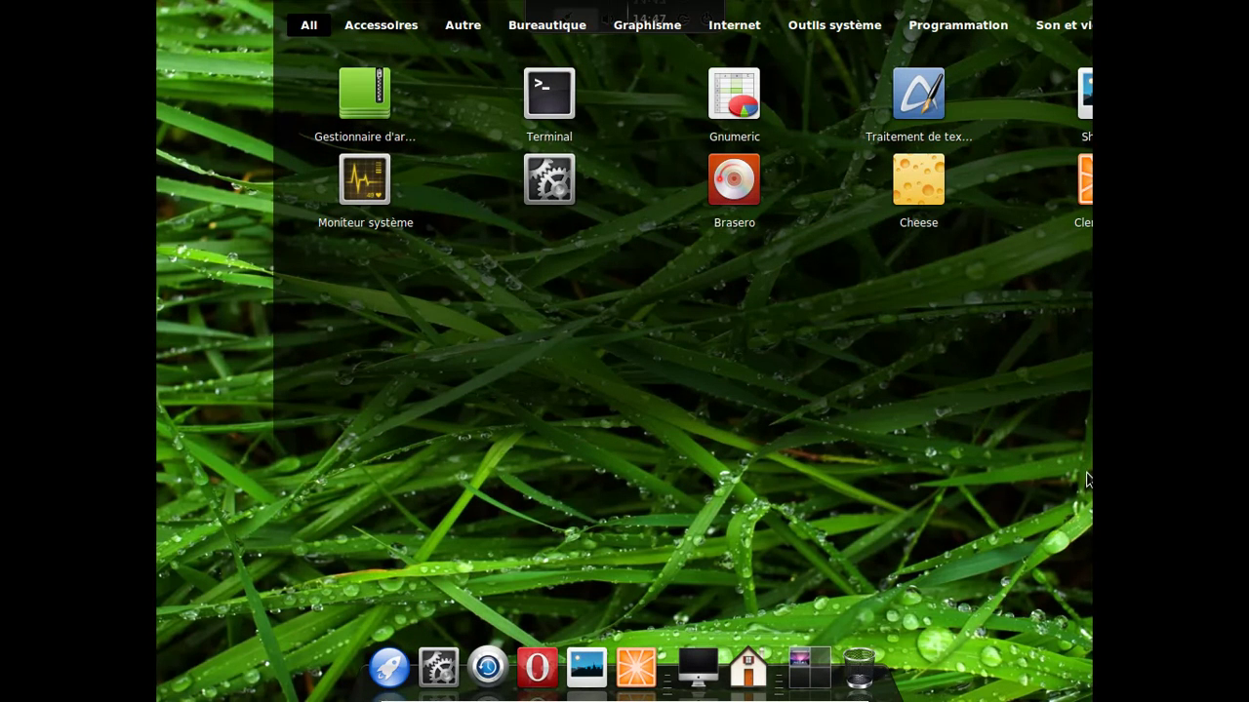
click(964, 407)
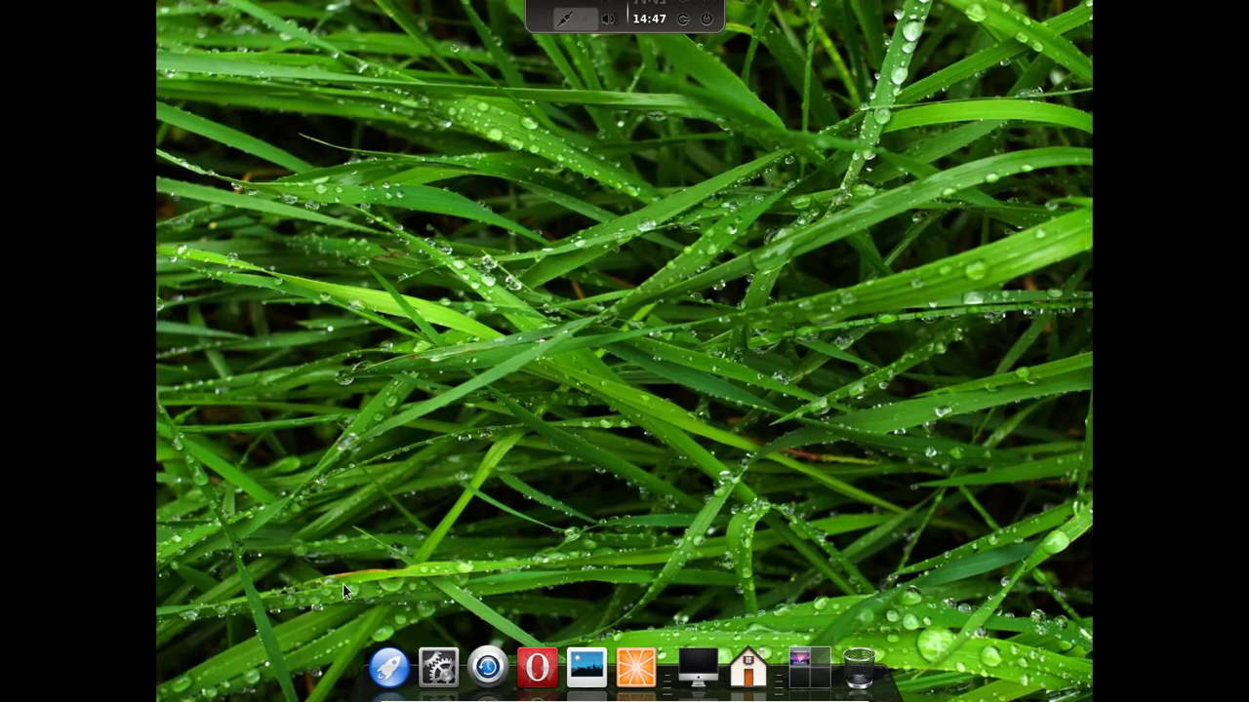
click(391, 669)
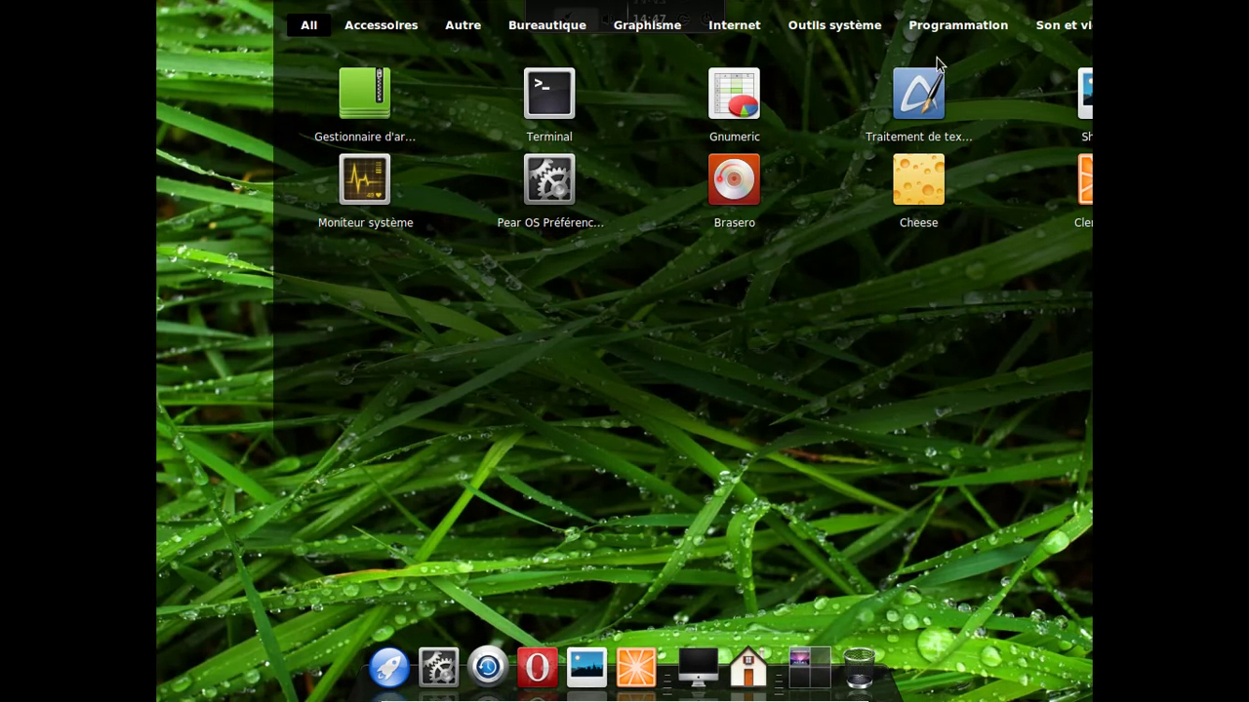
click(818, 29)
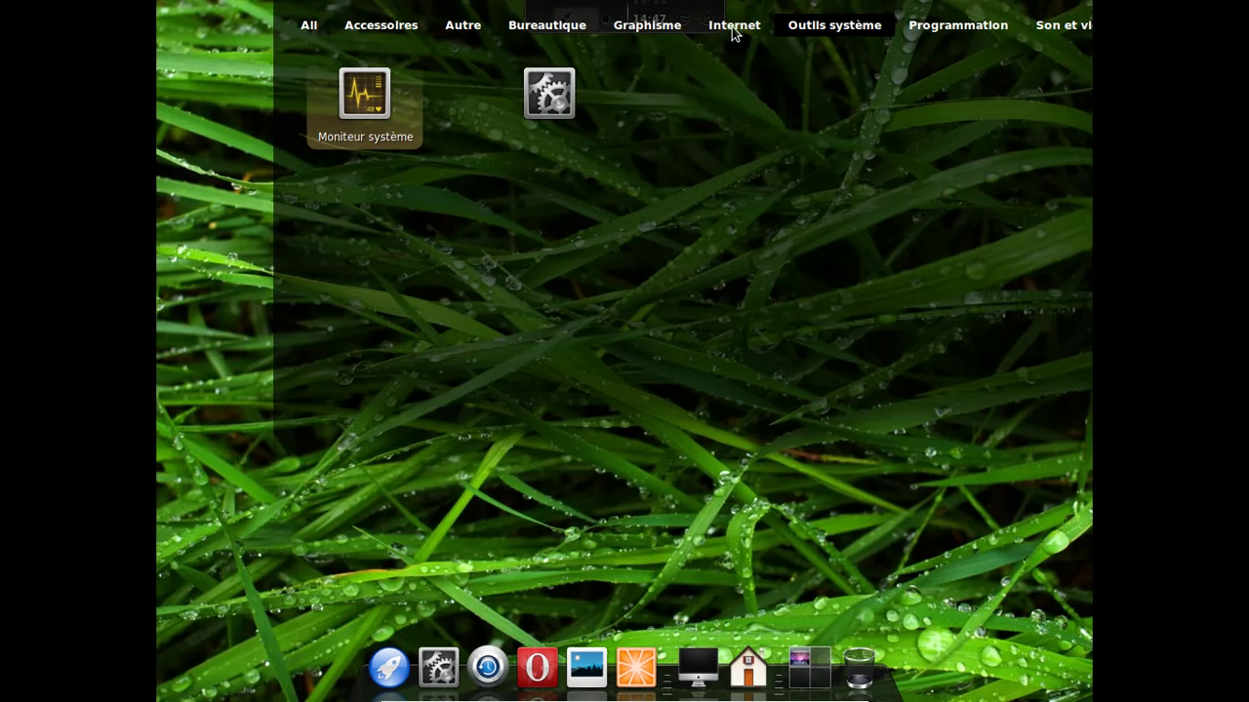
click(717, 30)
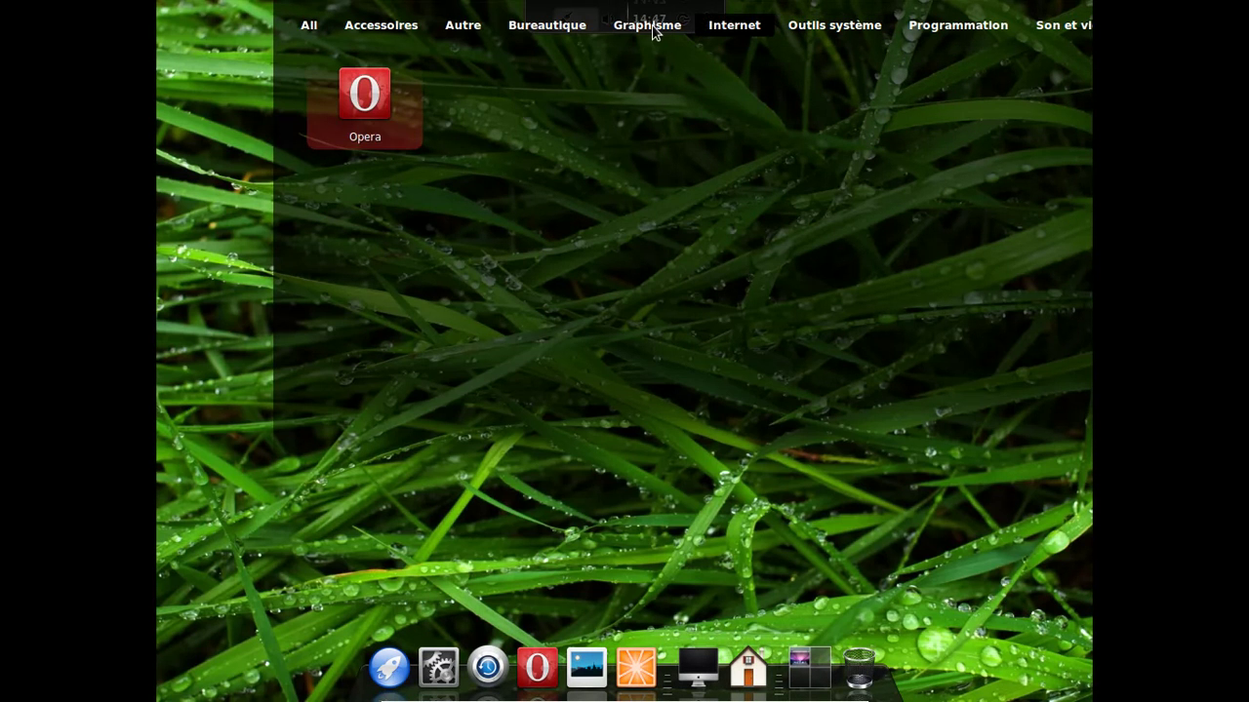
click(559, 29)
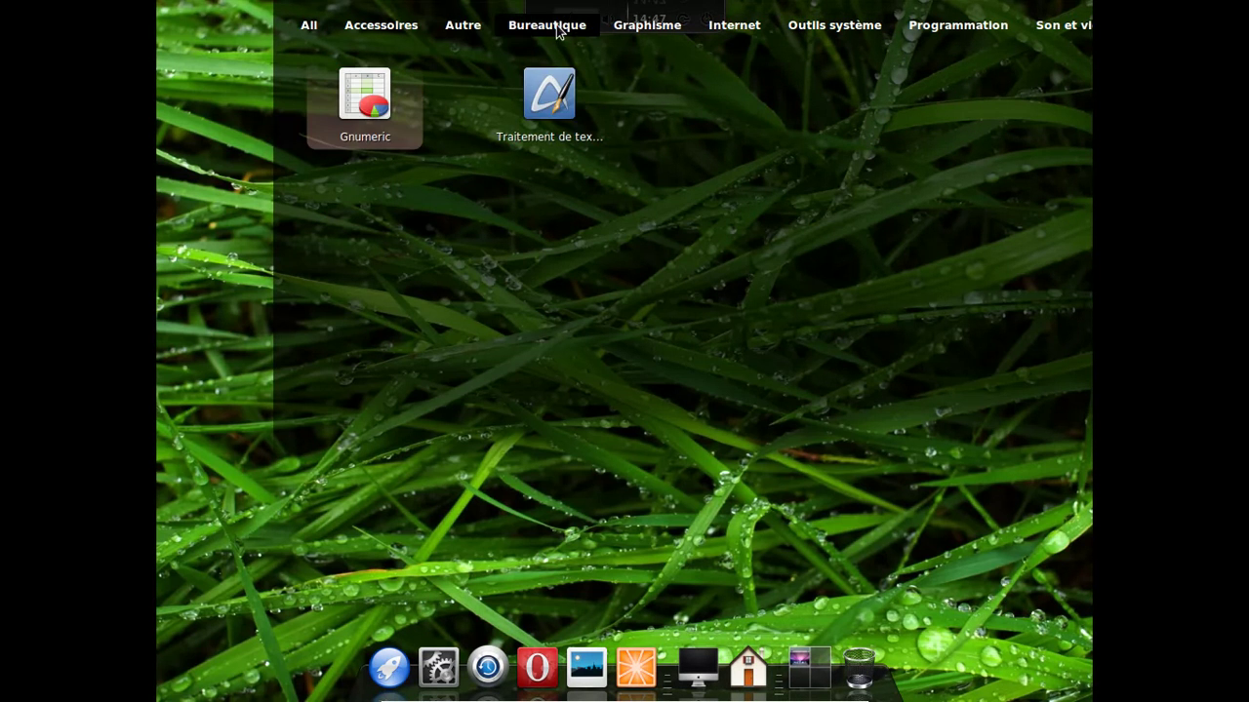
click(482, 29)
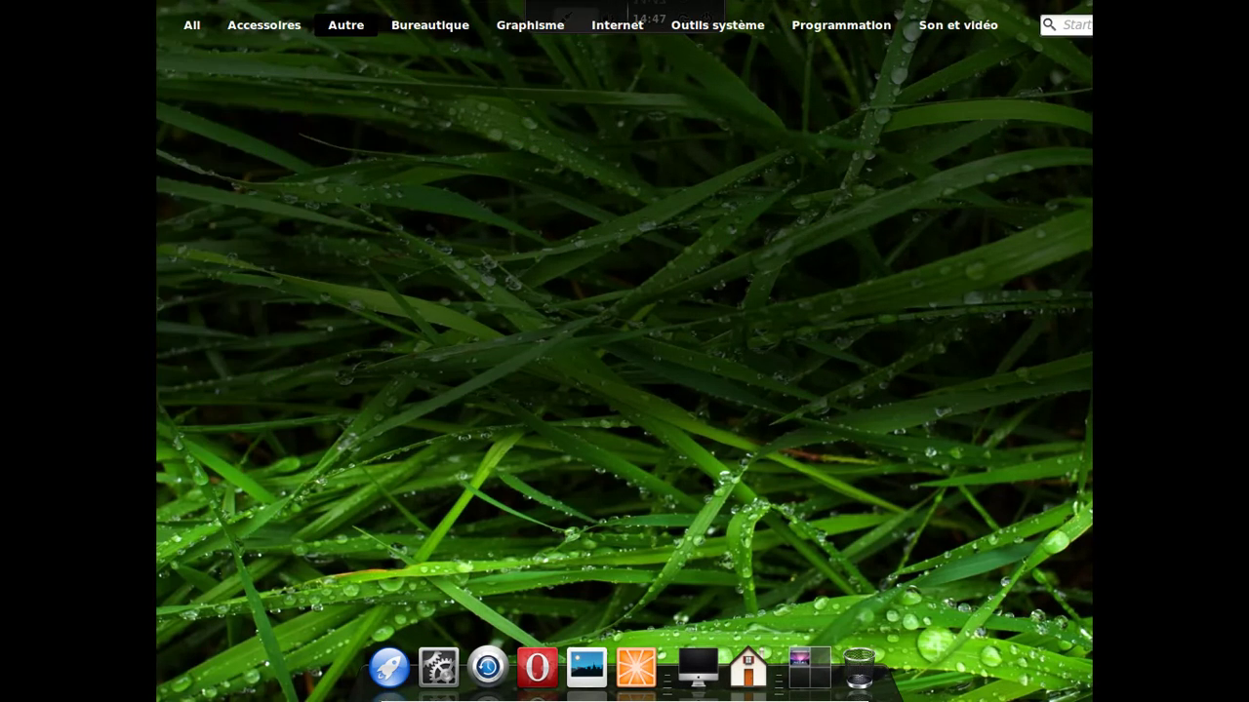
click(951, 29)
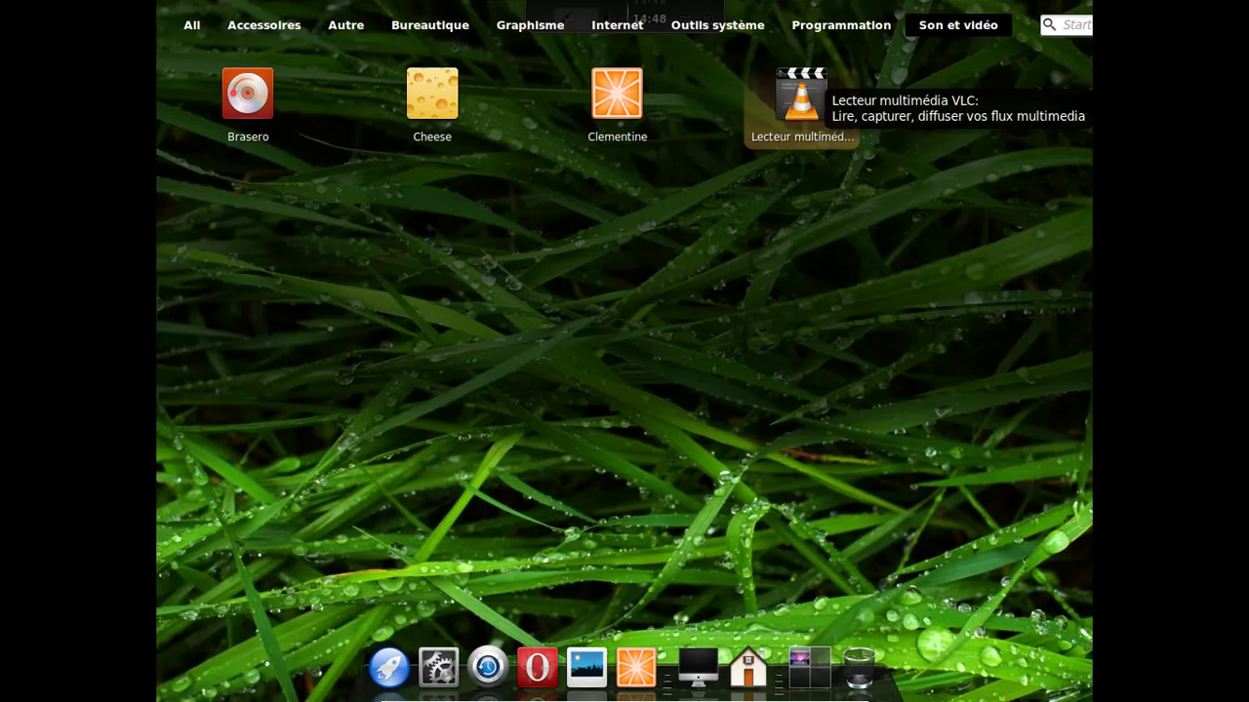
click(739, 26)
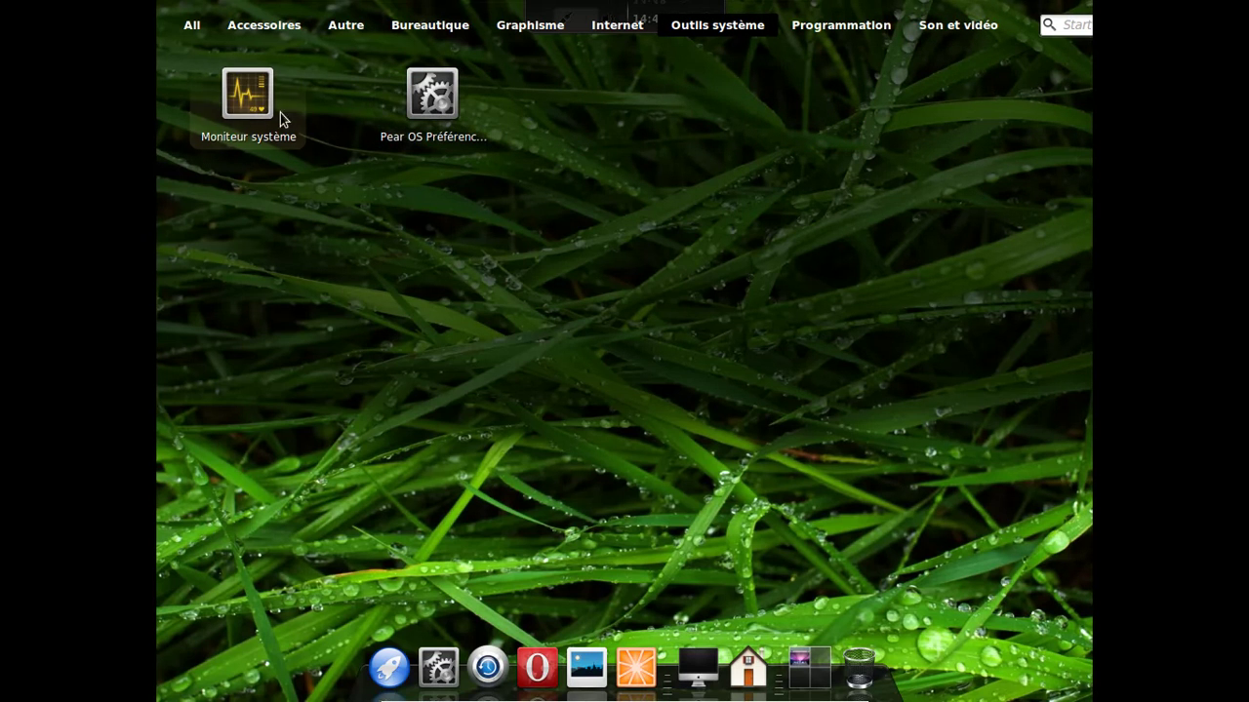
Step: Launch the Terminal from the launcher's full application list and run uname -a
click(196, 27)
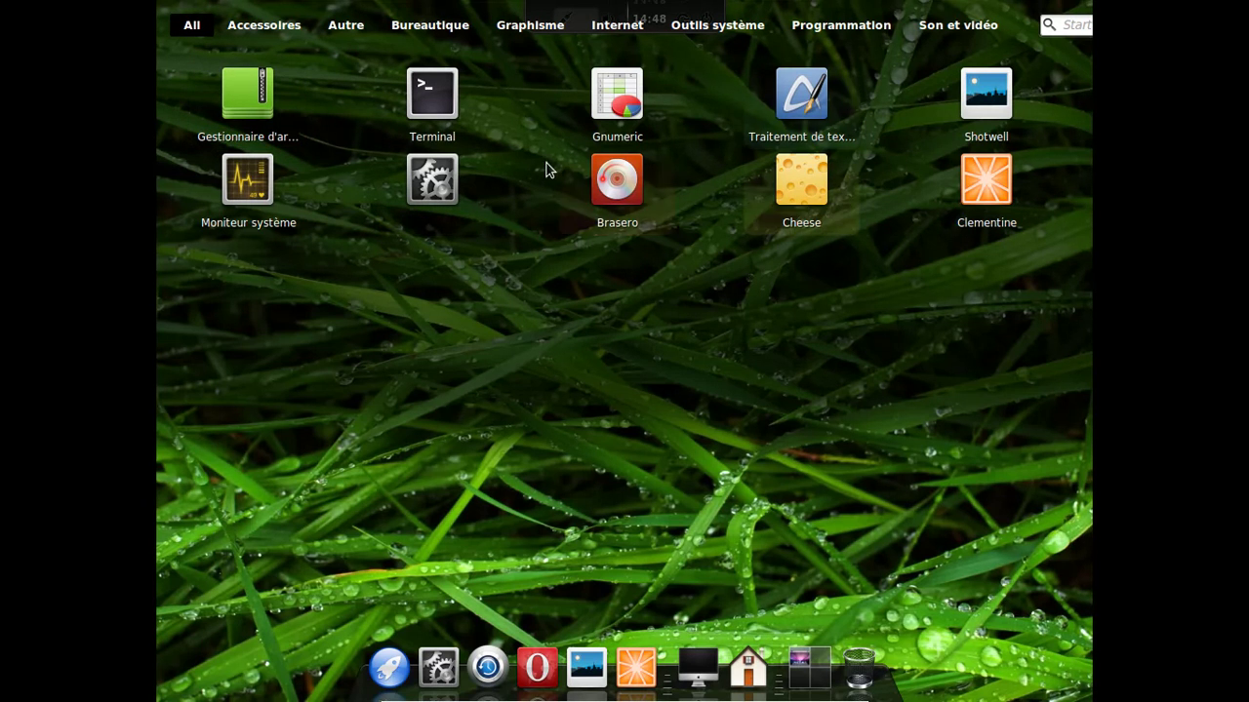
click(439, 107)
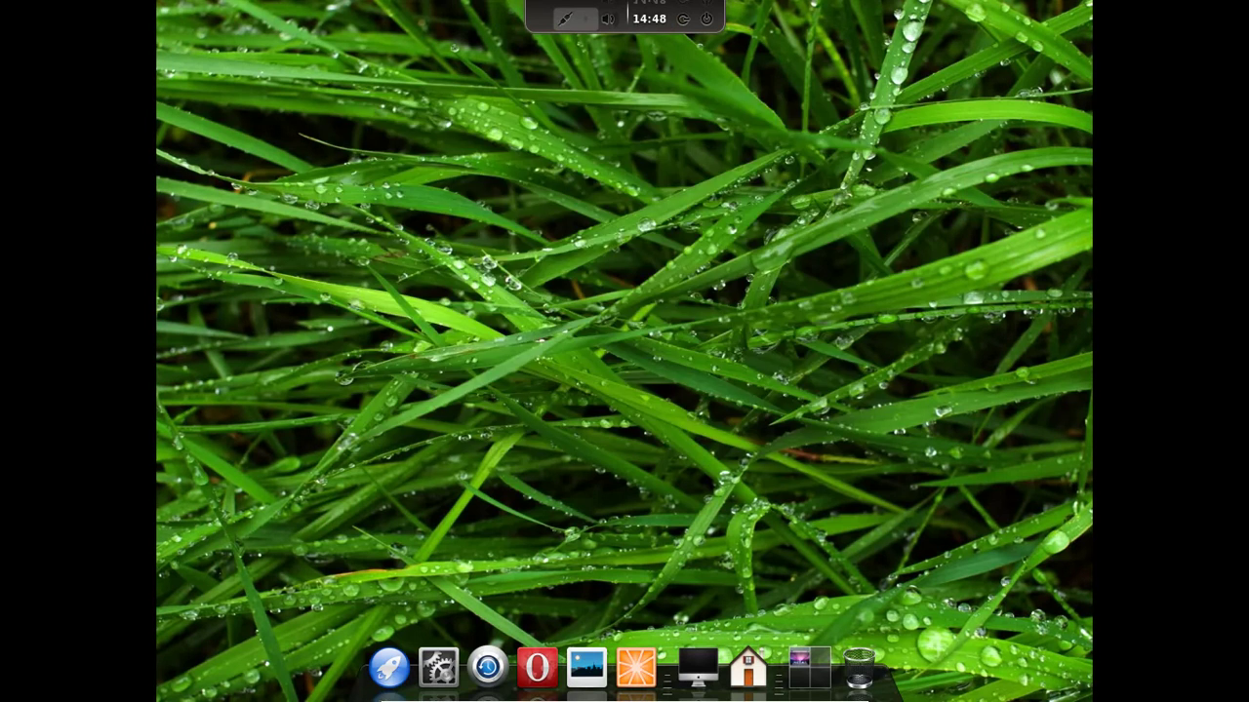
text(uname -a)
key(Return)
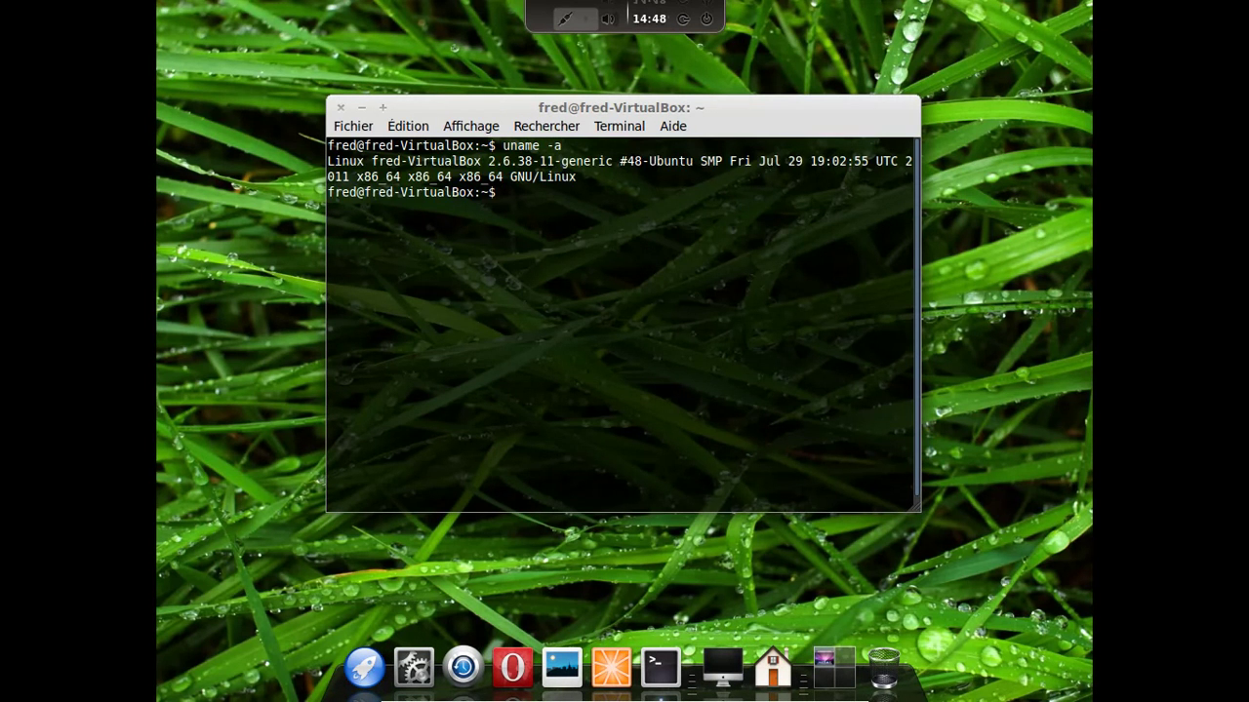
Step: View the À propos dialog of the GNOME Terminal, and close both the dialog and the terminal
click(684, 127)
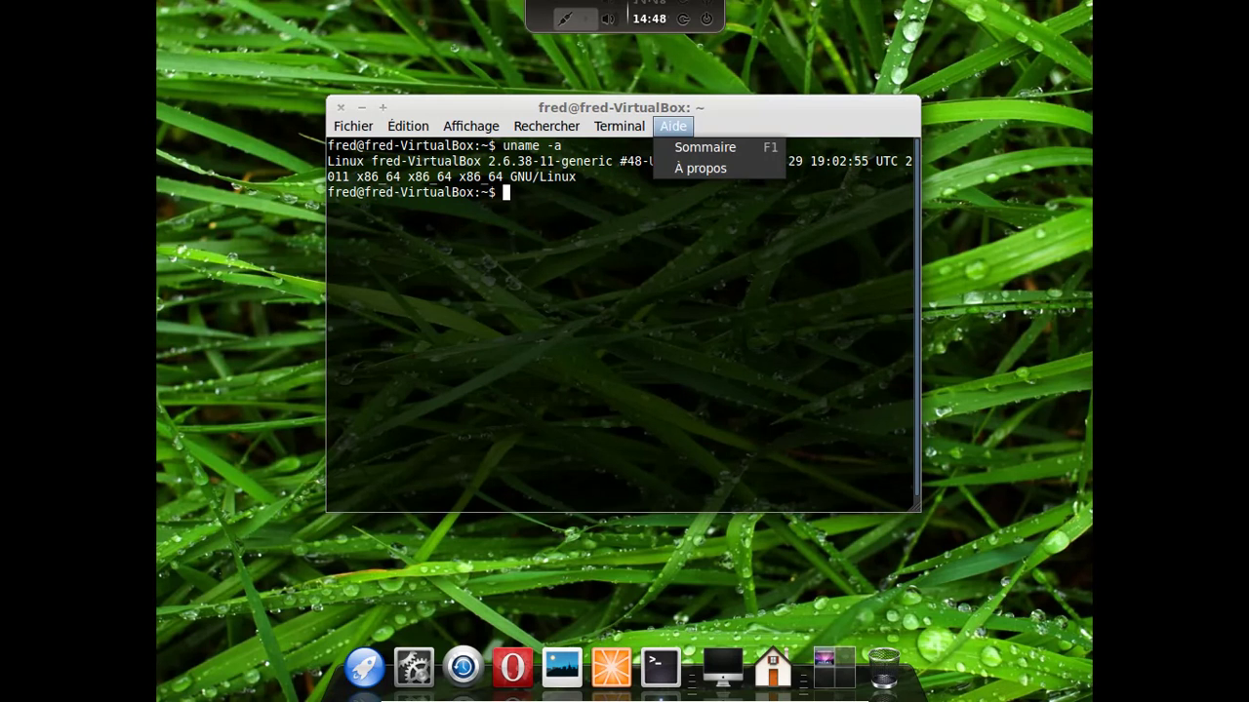
click(700, 170)
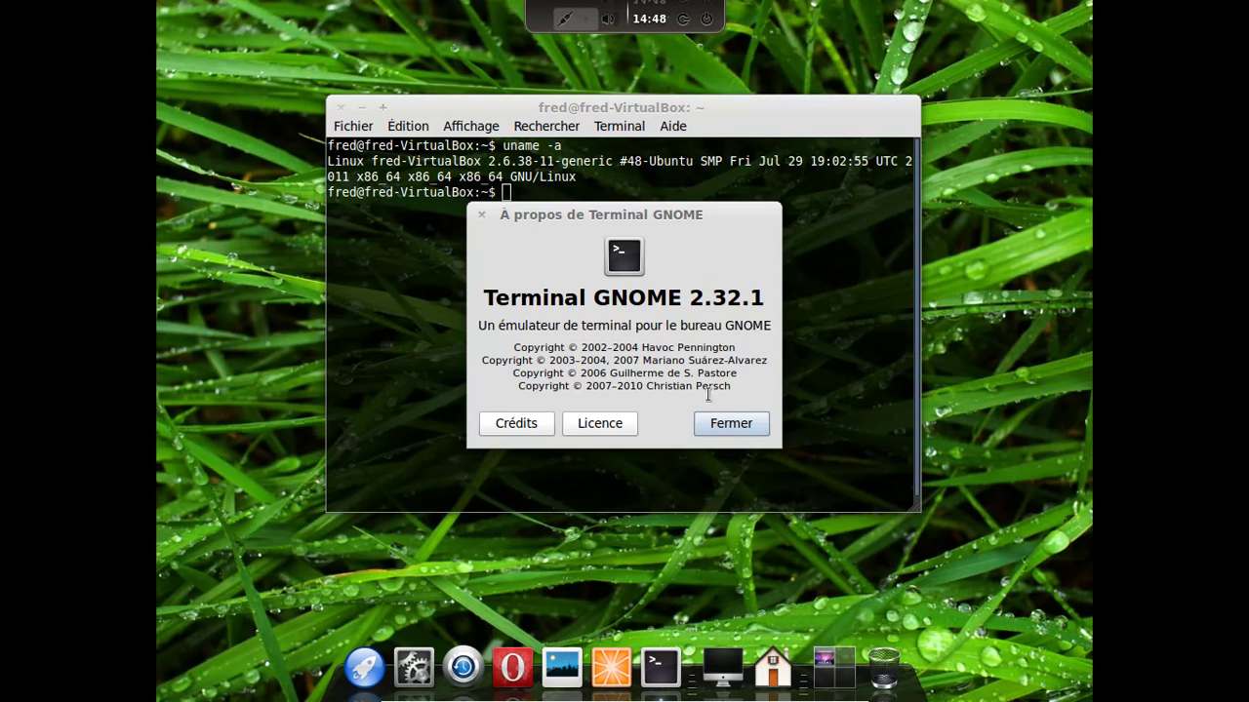
click(717, 429)
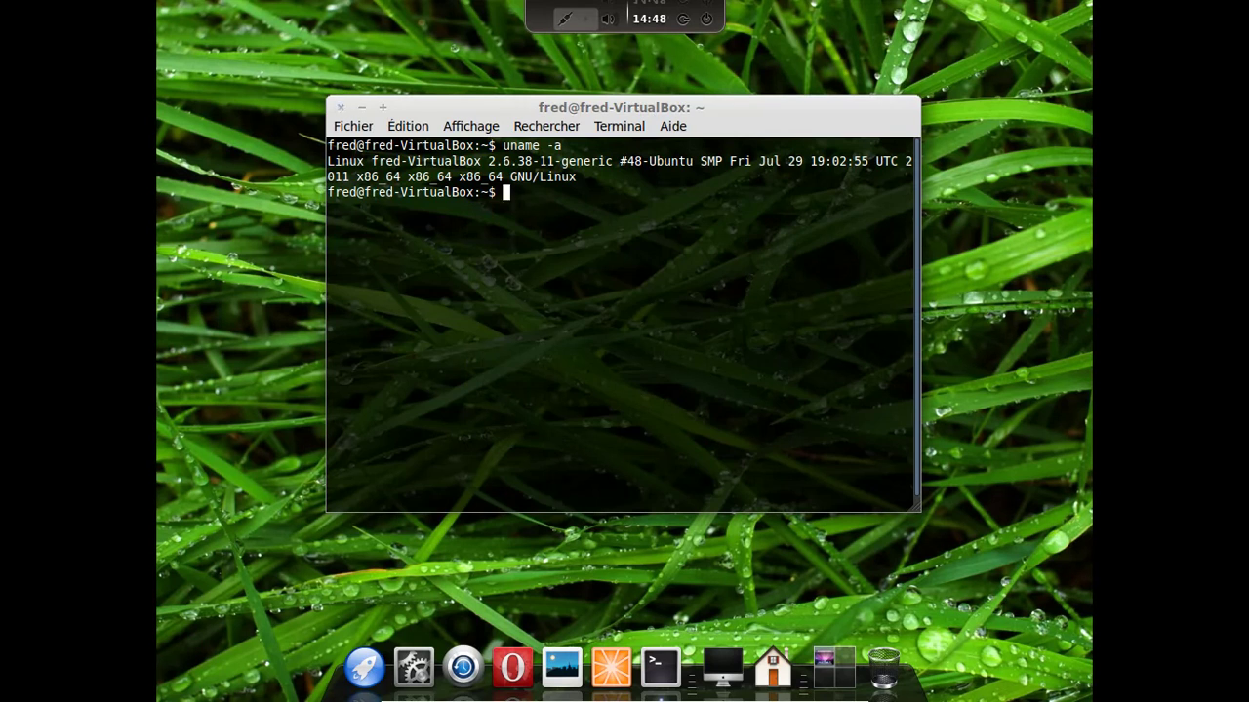
key(ctrl+d)
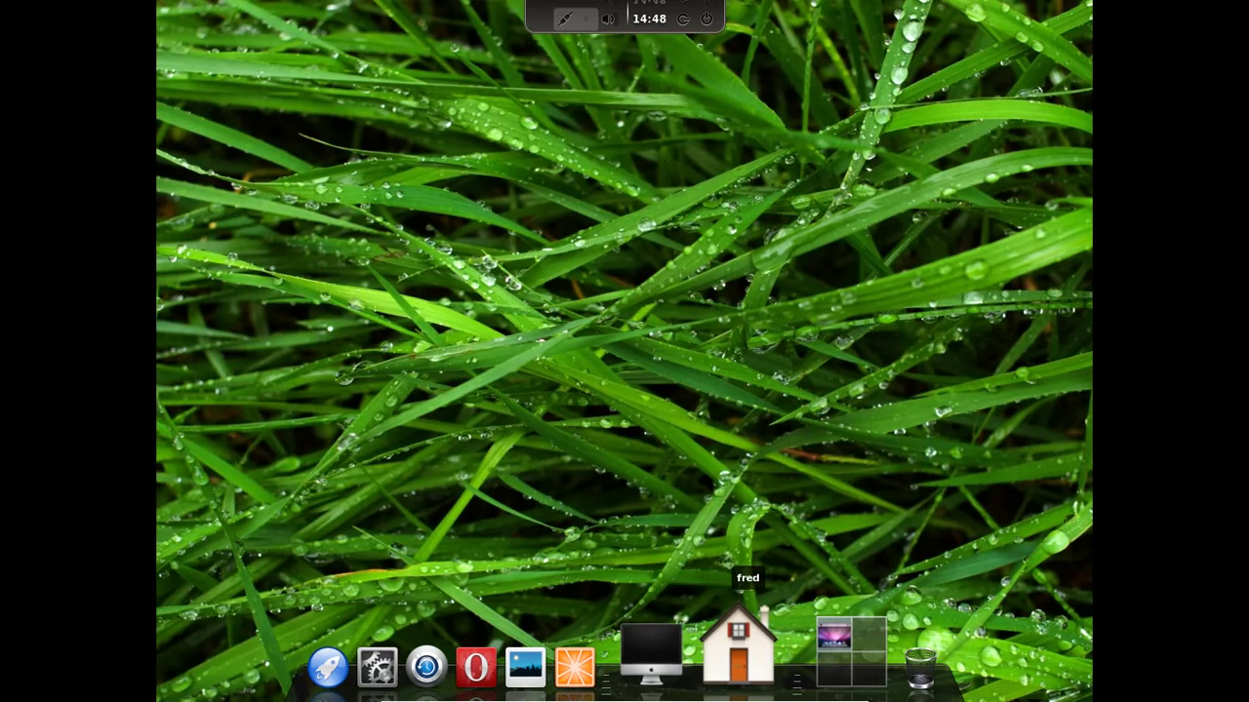
Step: Open the Poste de travail folder to view its drives, and close the window
click(715, 639)
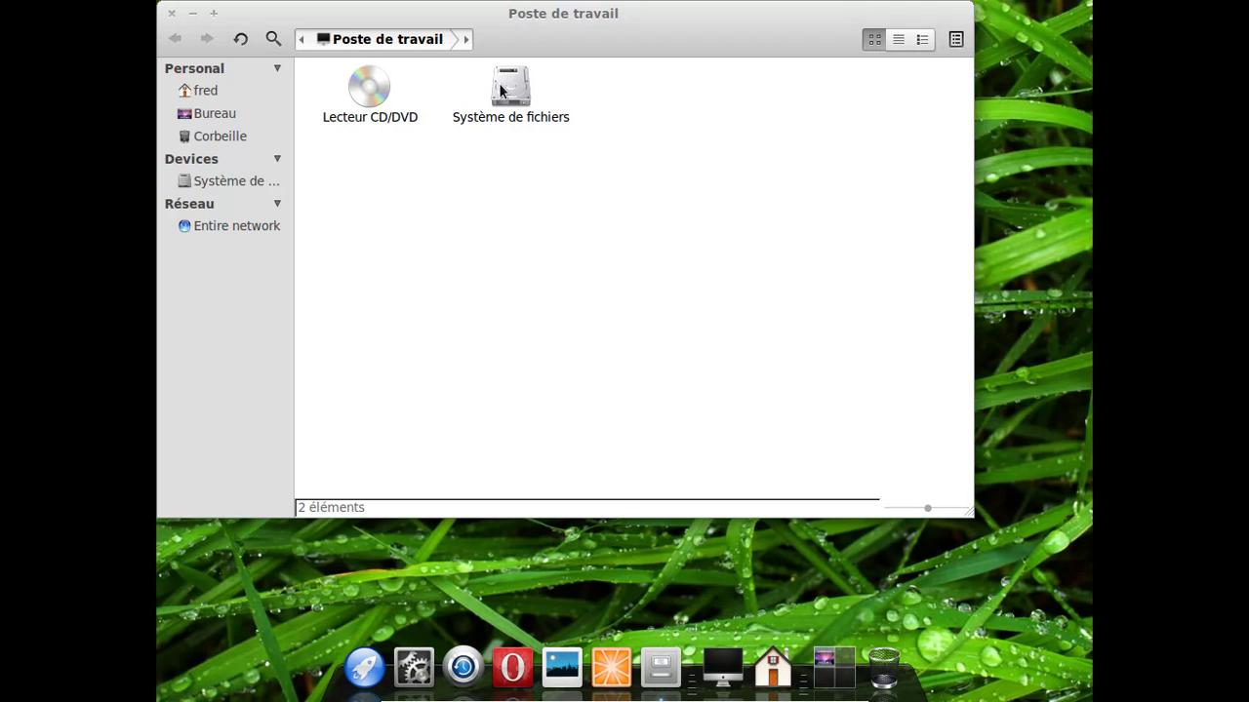
click(171, 13)
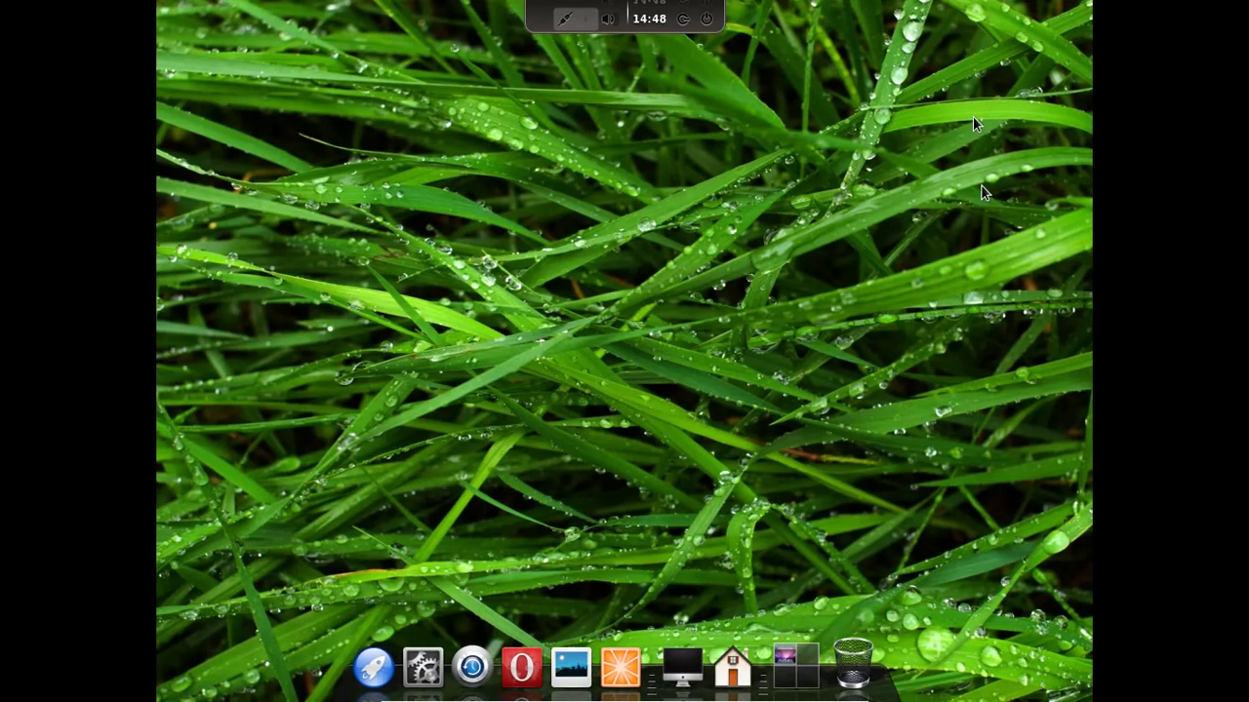
Step: Shut down the Pear OS computer and switch to the Oracle VM VirtualBox manager on the host desktop
click(706, 18)
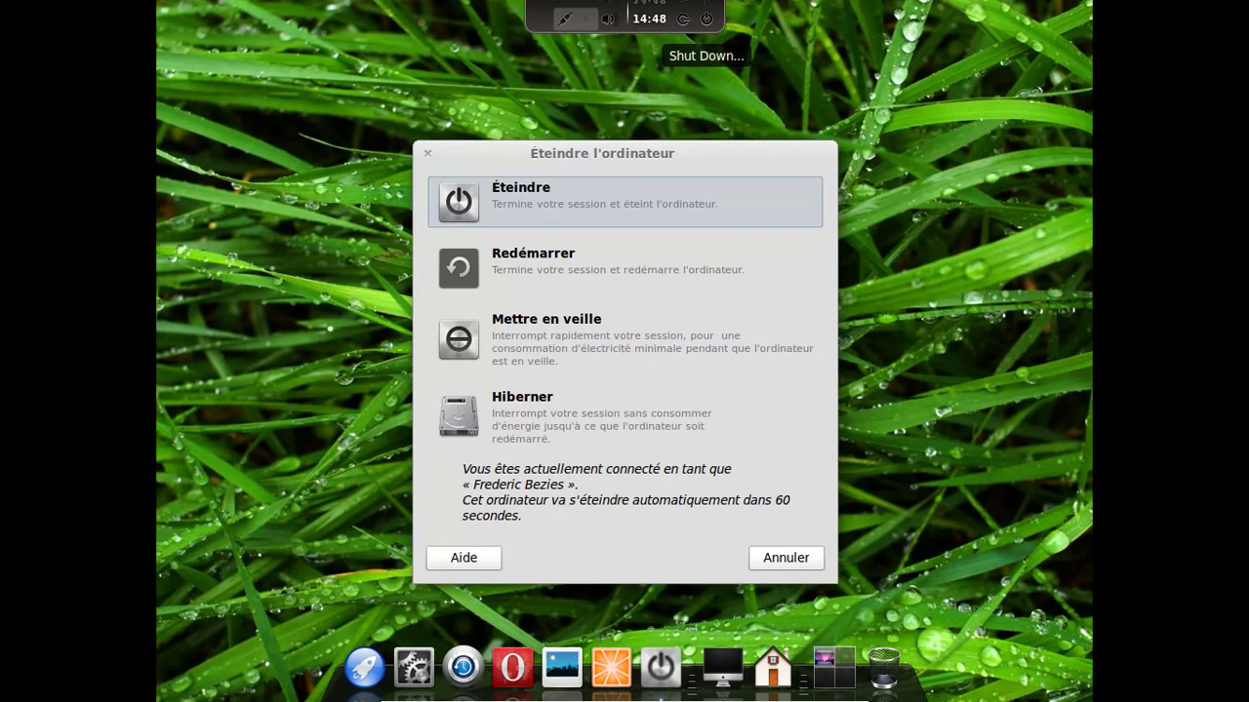
click(629, 189)
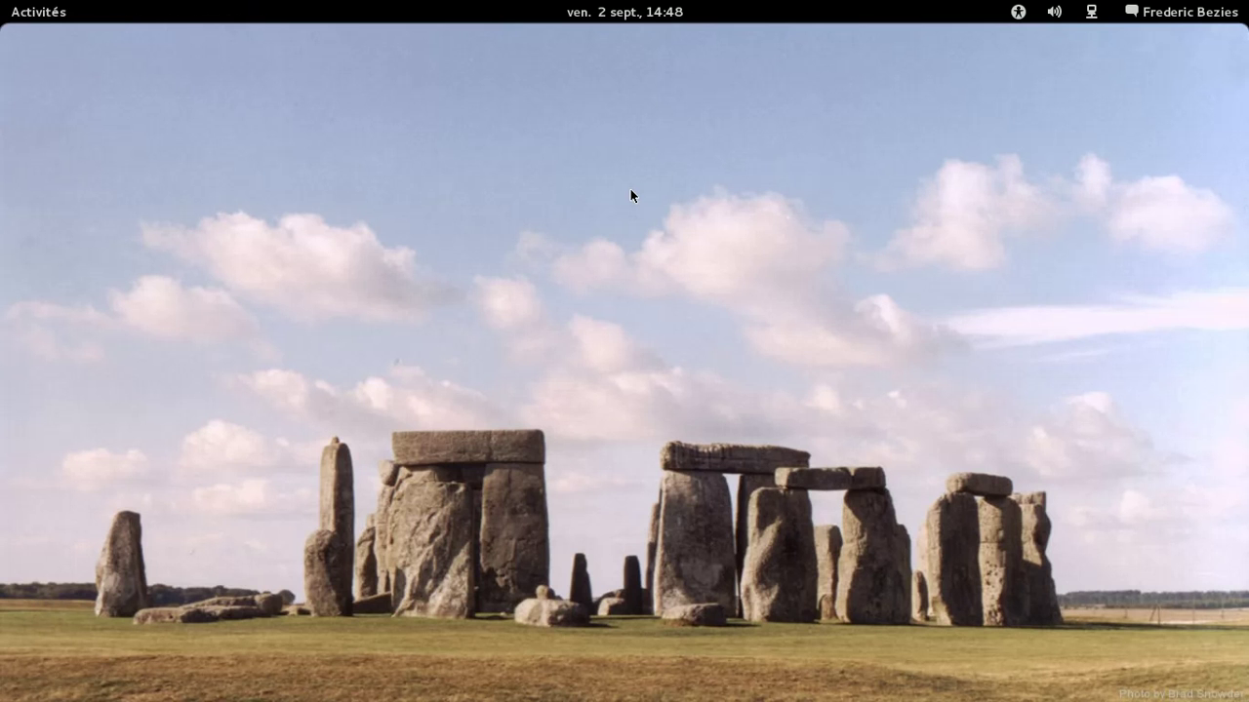
key(alt+Tab)
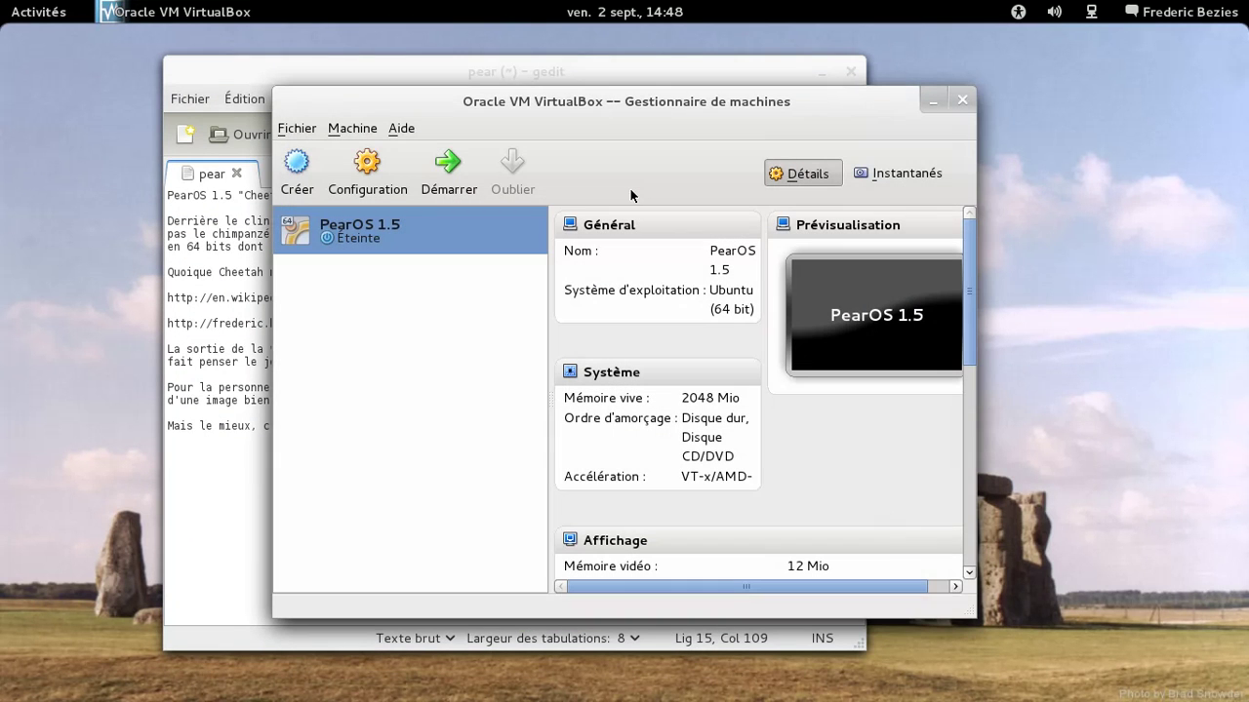